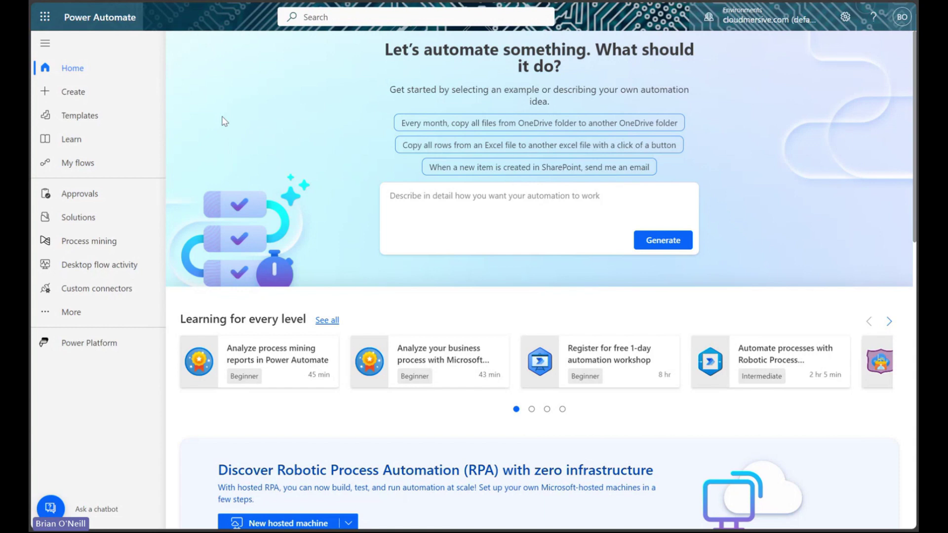
Create a new instant cloud flow that uses the 'Manually trigger a flow' trigger
click(127, 98)
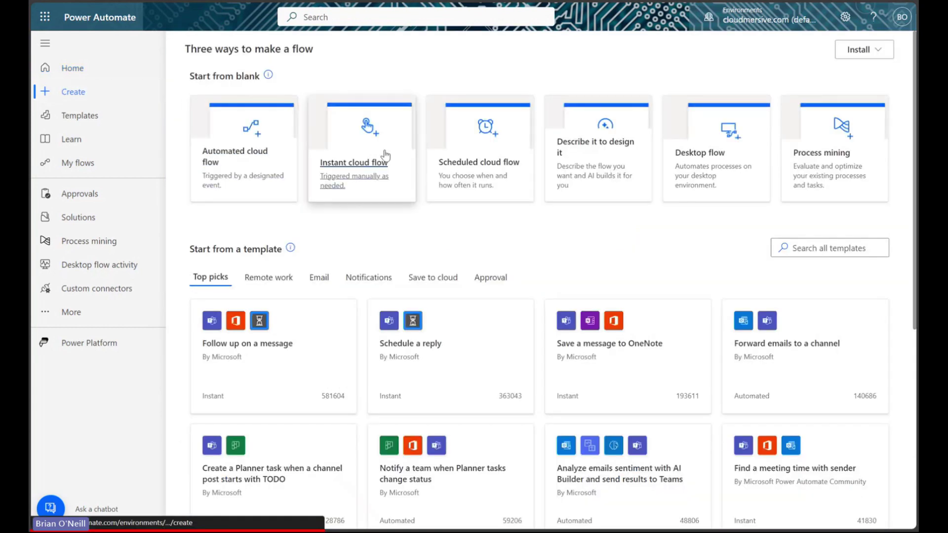
click(357, 170)
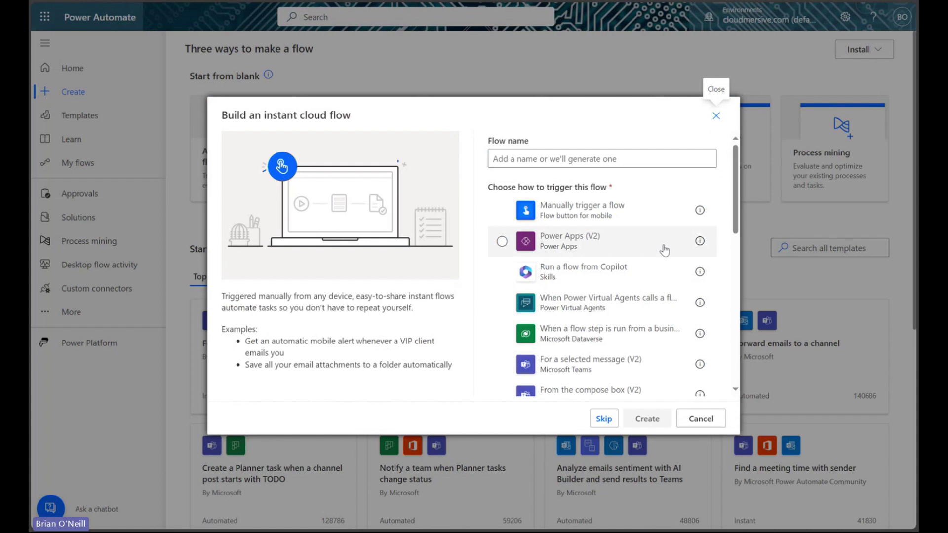
click(642, 212)
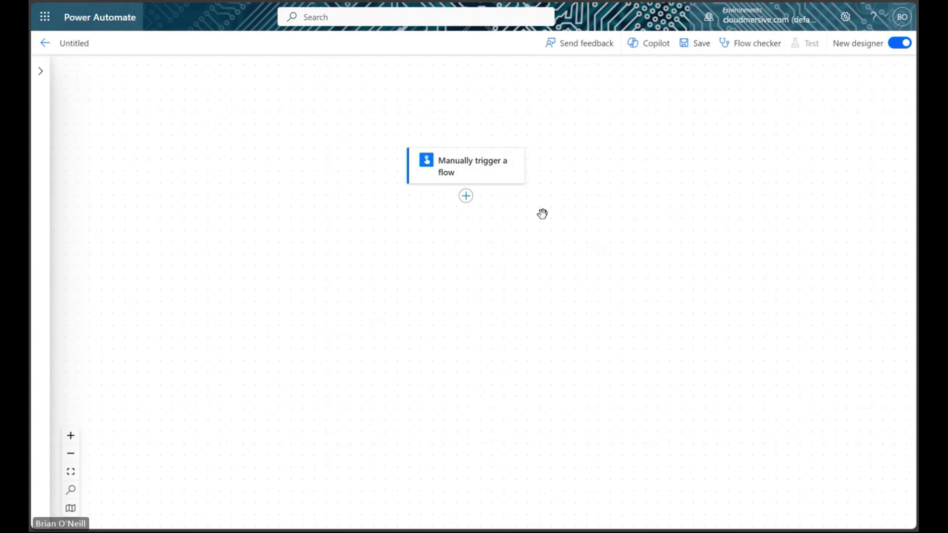
Add two File inputs, File Content and File Content 1, to the manual trigger
click(479, 173)
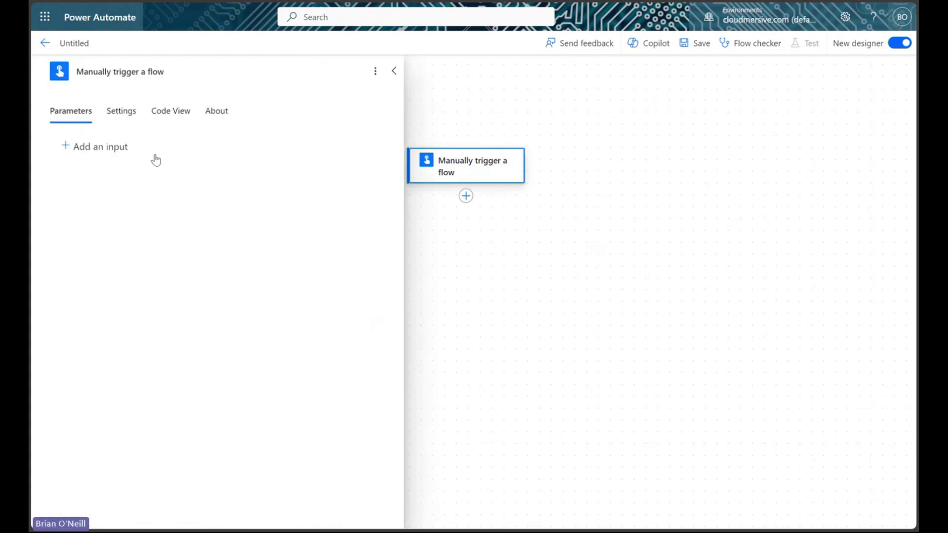
click(111, 148)
click(176, 169)
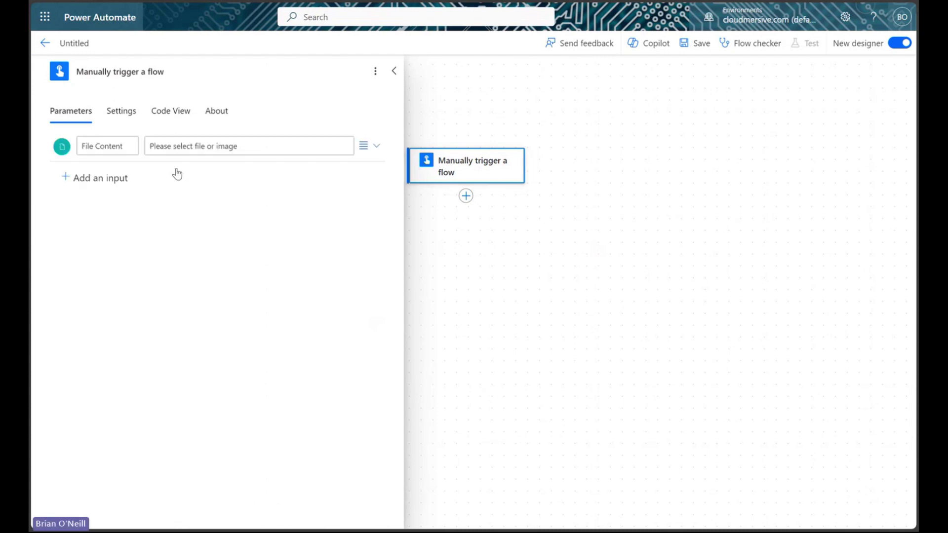
click(112, 178)
click(187, 201)
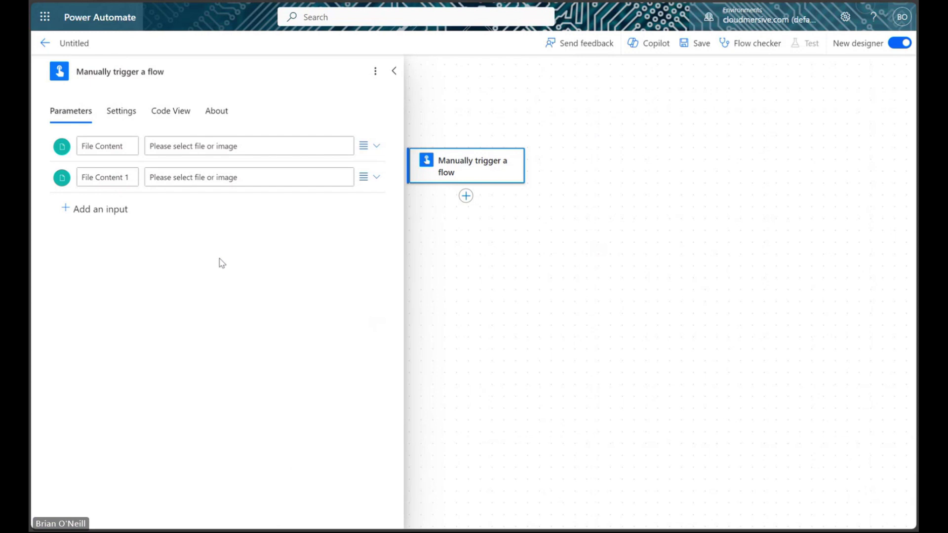
Add a Text input named 'Merged File Name' to the trigger
click(111, 209)
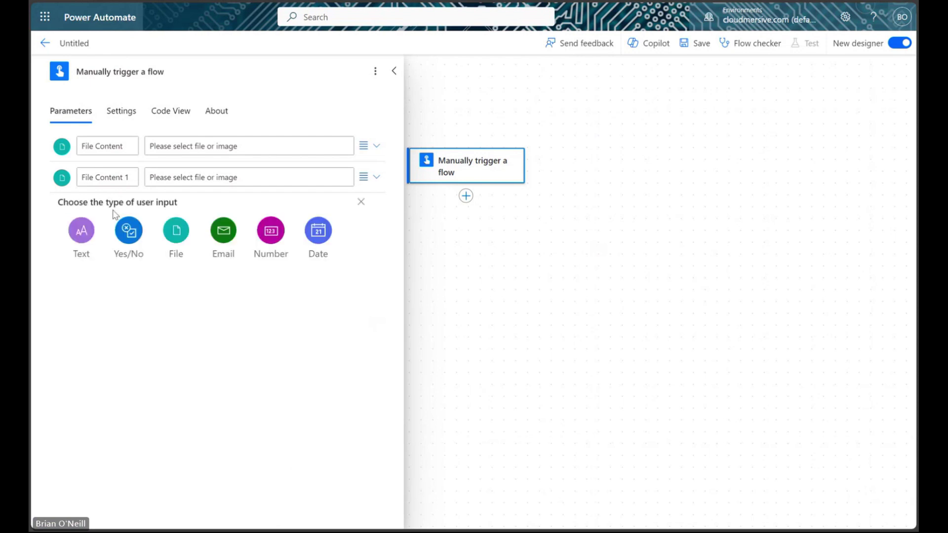
click(80, 227)
double_click(102, 208)
text(M)
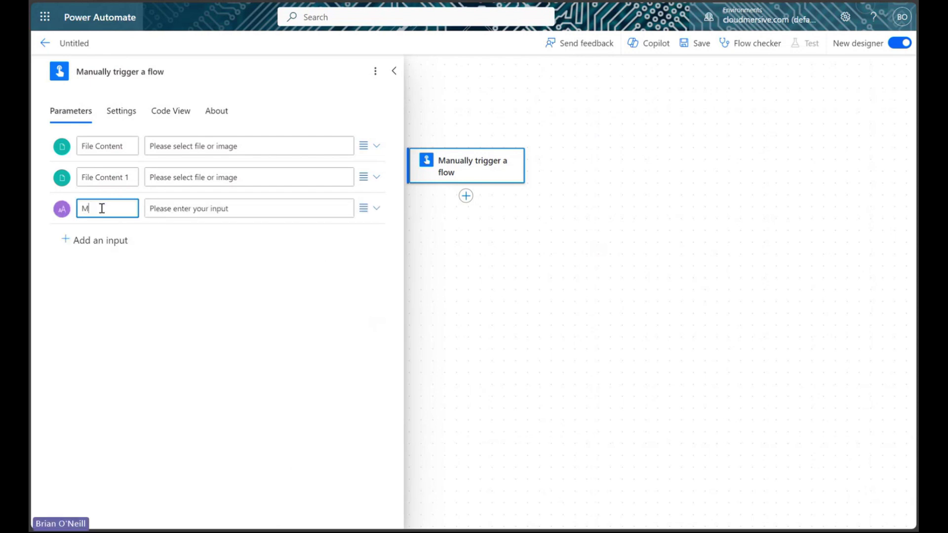
text(erged File Name)
click(197, 333)
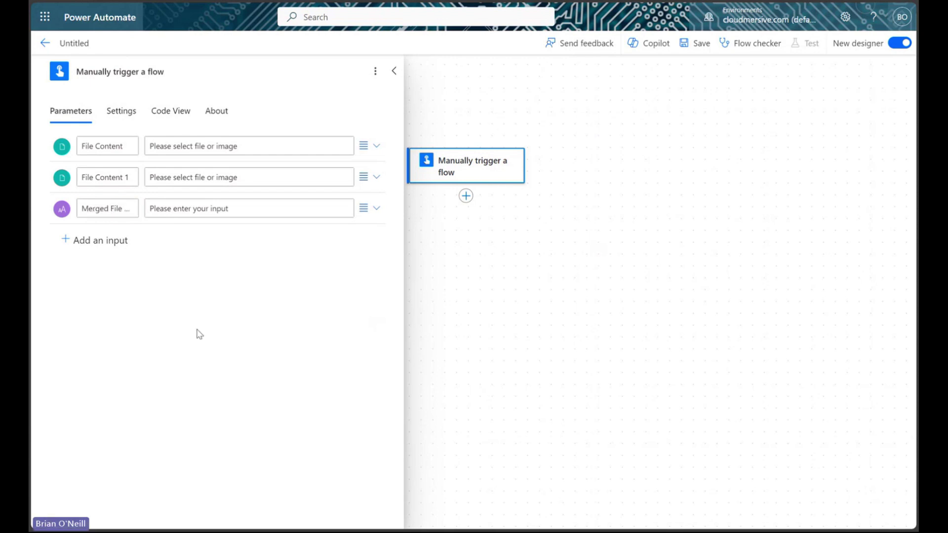
click(392, 72)
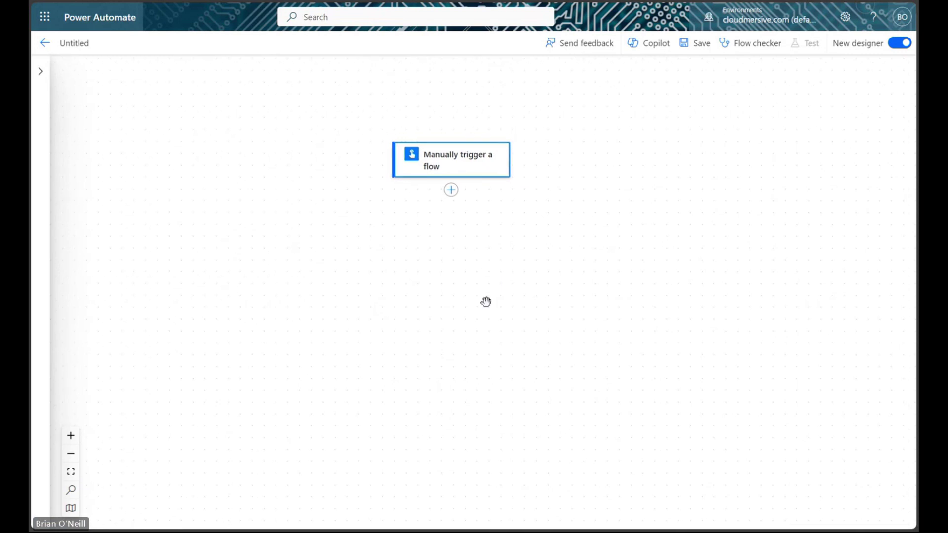
Add Cloudmersive Document Conversion's 'Merge Two Word DOCX Together' action below the trigger
click(451, 190)
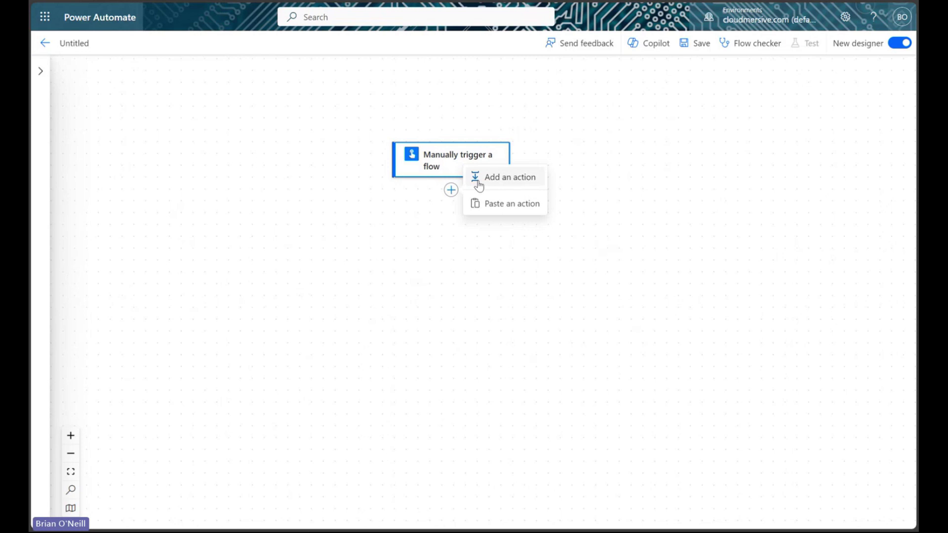
click(475, 177)
click(276, 108)
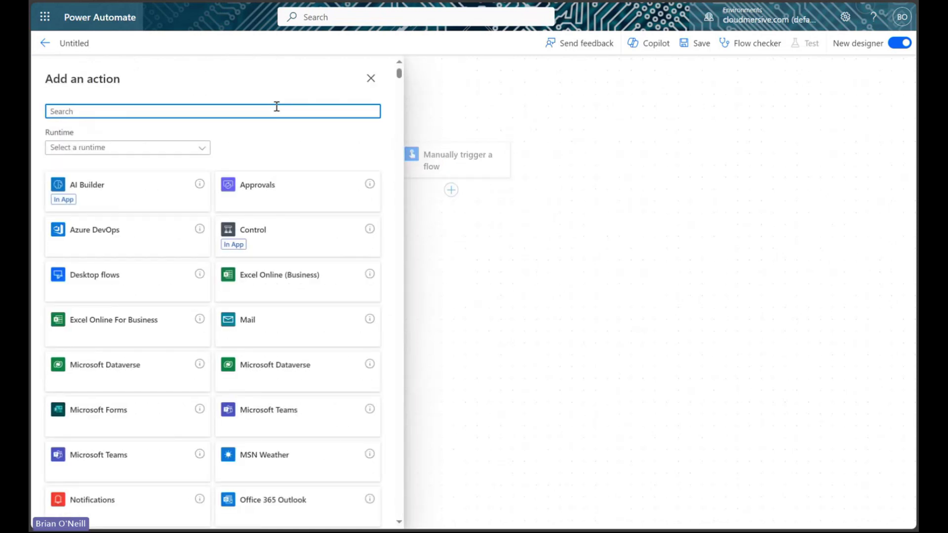
text(Cloudmersive)
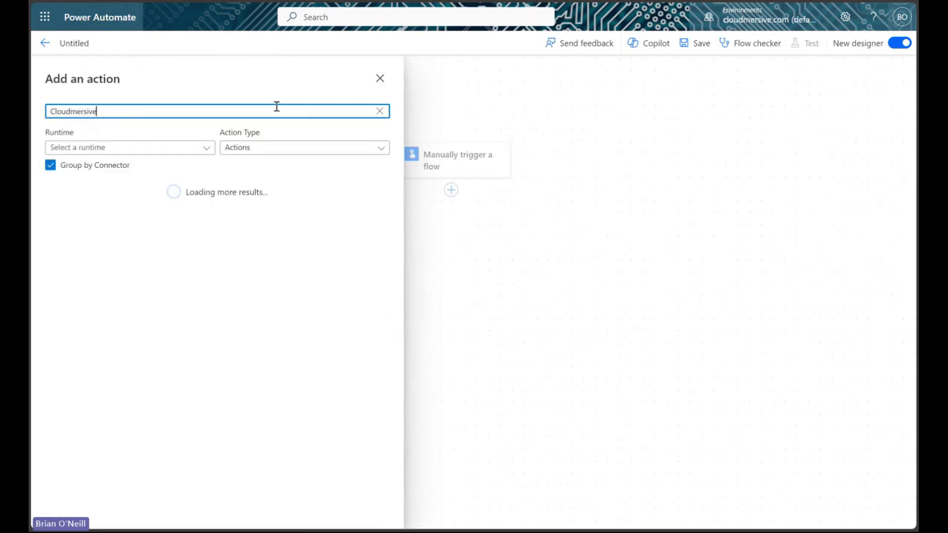
scroll(278, 279, down, 8)
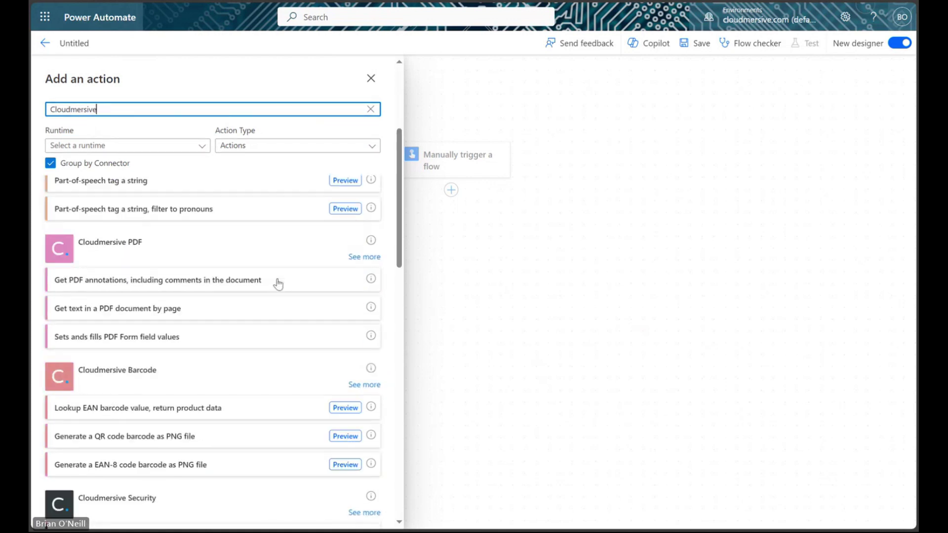
scroll(278, 285, down, 5)
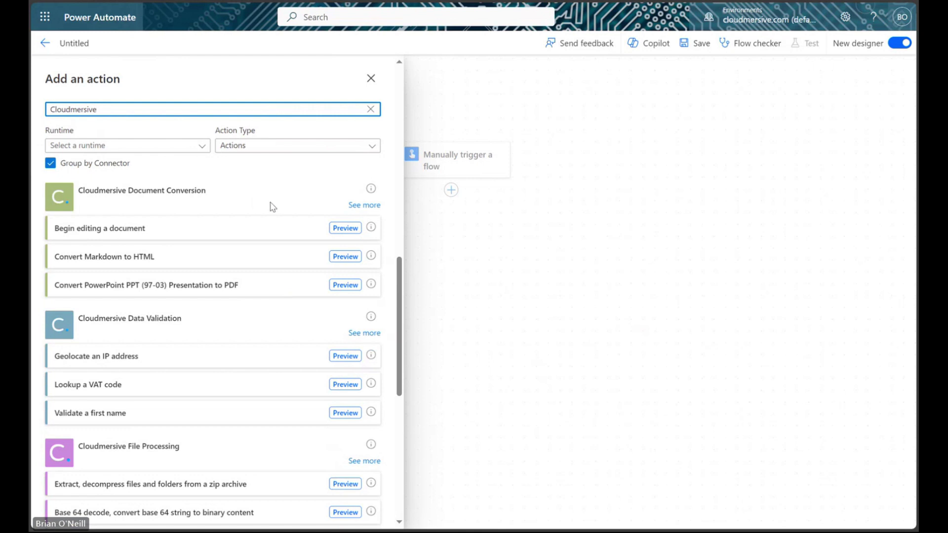
click(358, 205)
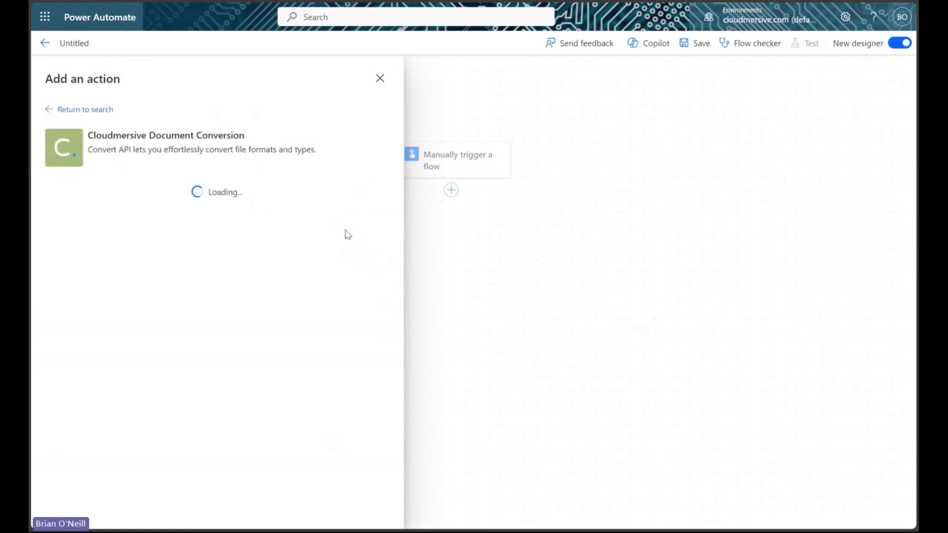
scroll(271, 347, down, 9)
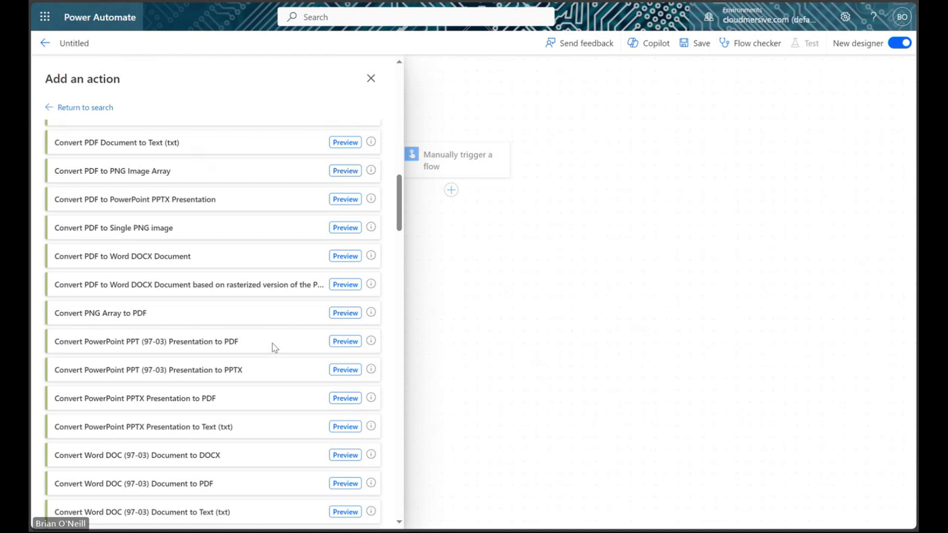
scroll(274, 347, down, 20)
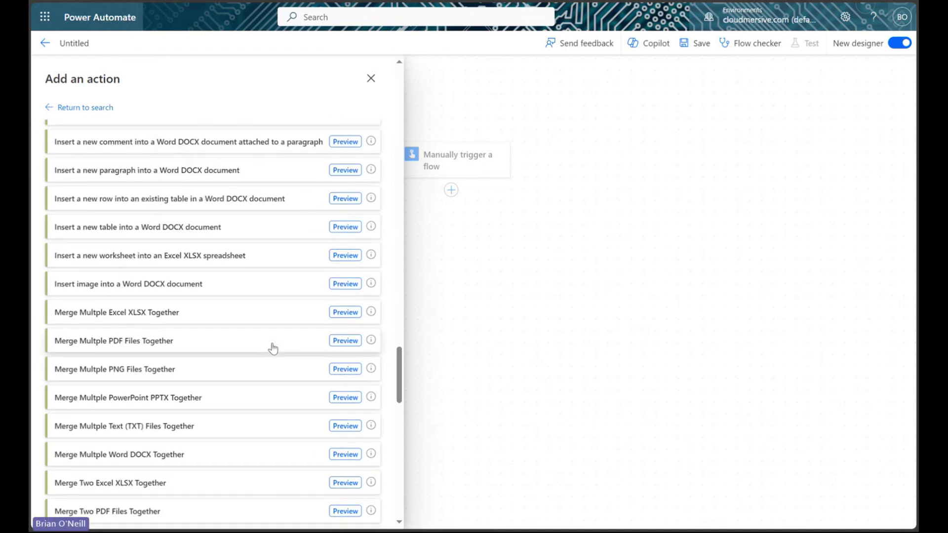
scroll(266, 340, down, 3)
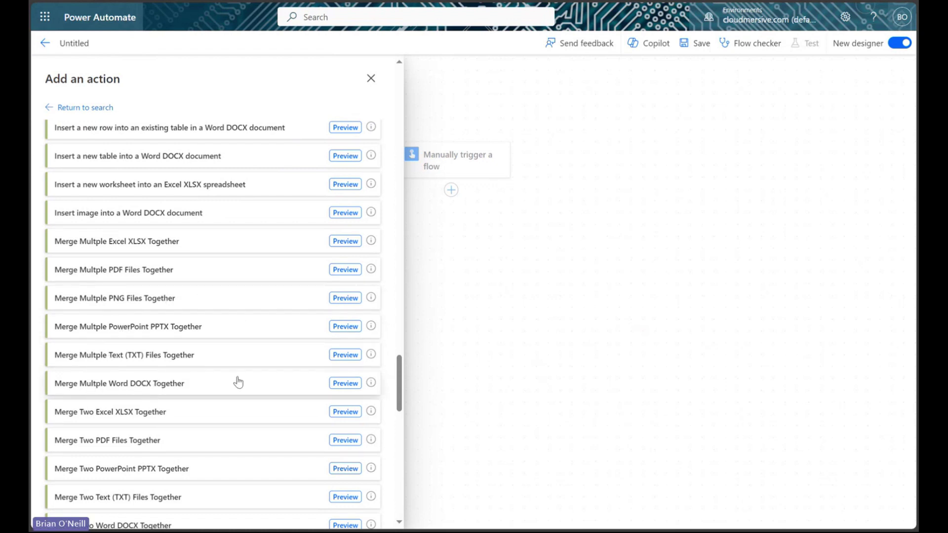
scroll(218, 389, down, 3)
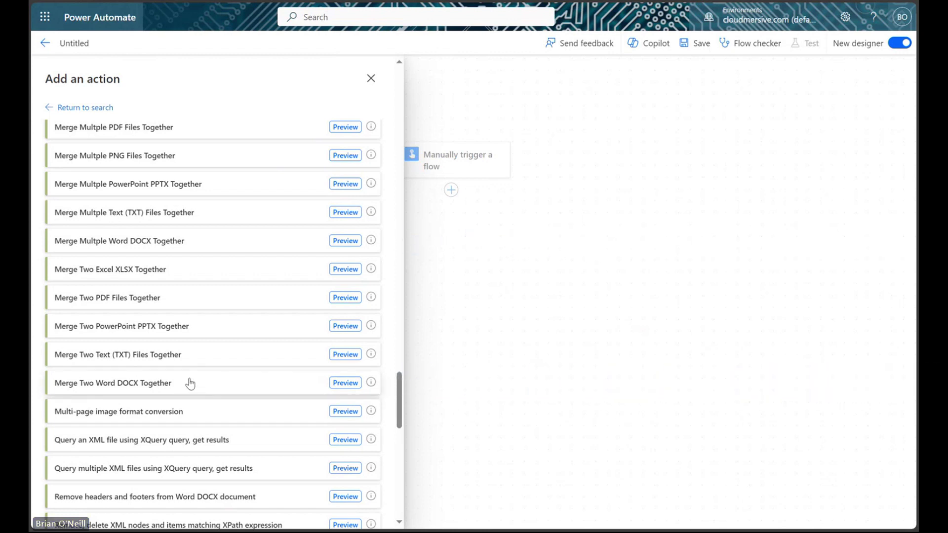
click(182, 388)
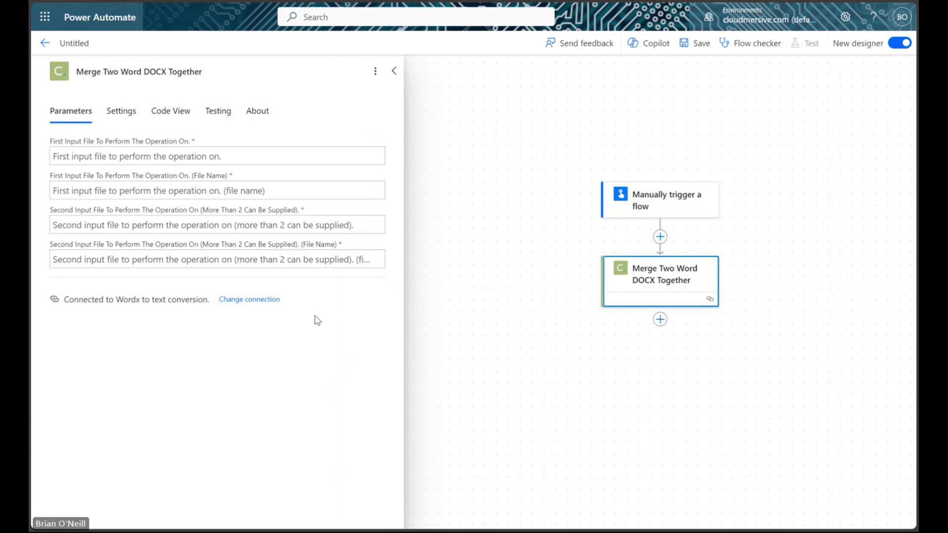
Fill the first input file and file name with File Content's contentBytes and name
click(244, 155)
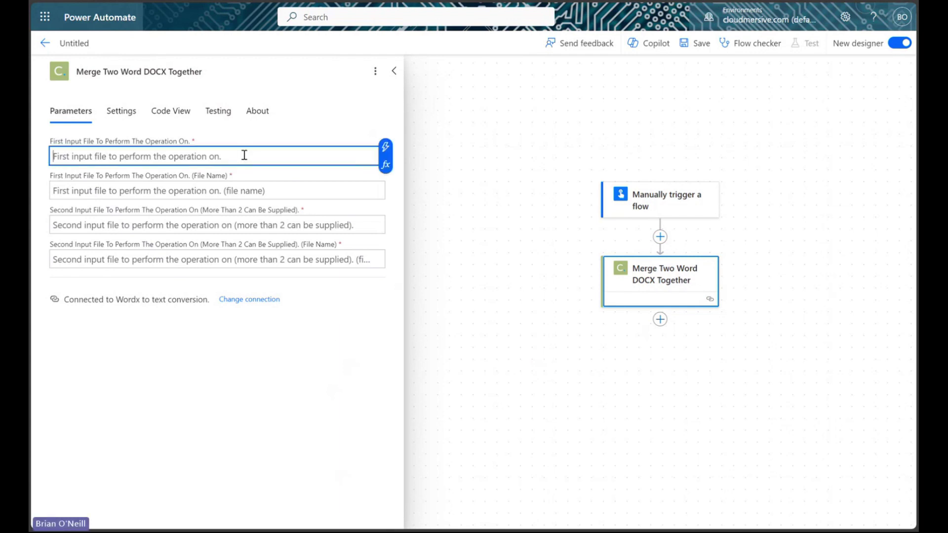
click(385, 147)
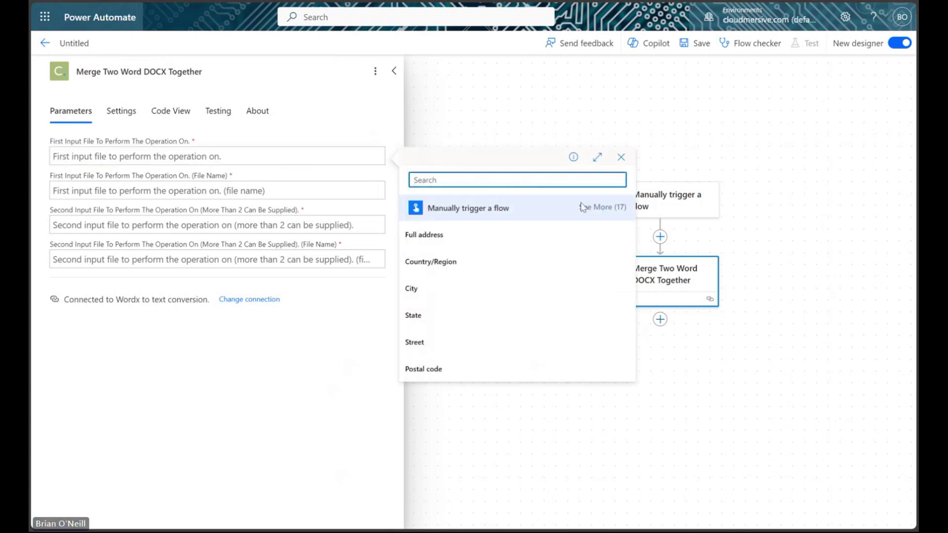
click(598, 209)
scroll(544, 290, down, 4)
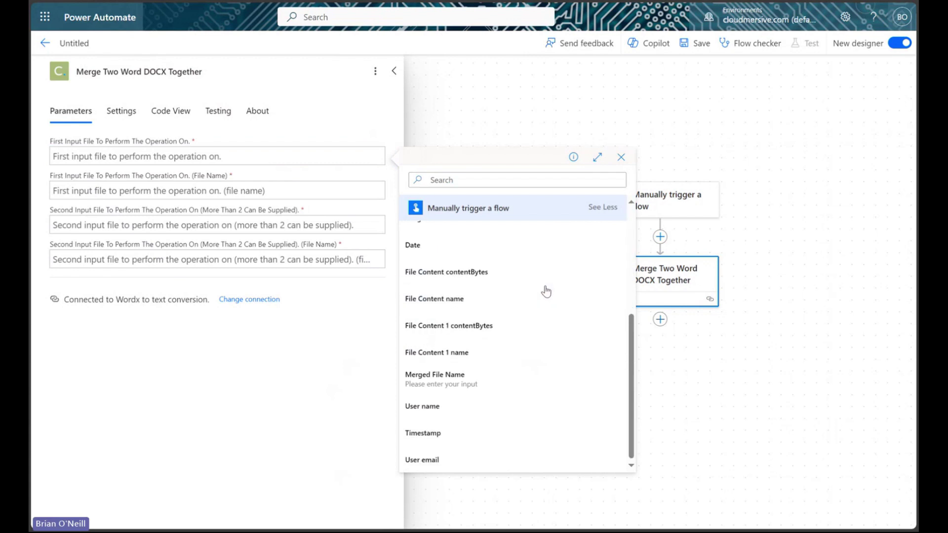
click(514, 274)
click(254, 192)
click(386, 181)
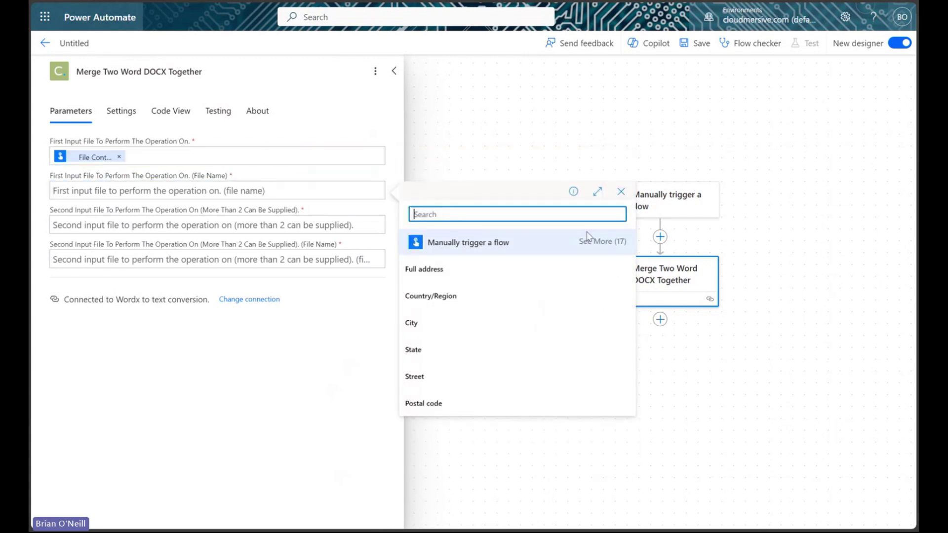
scroll(595, 264, down, 4)
Fill the second input file and file name with File Content 1's contentBytes and name
click(526, 239)
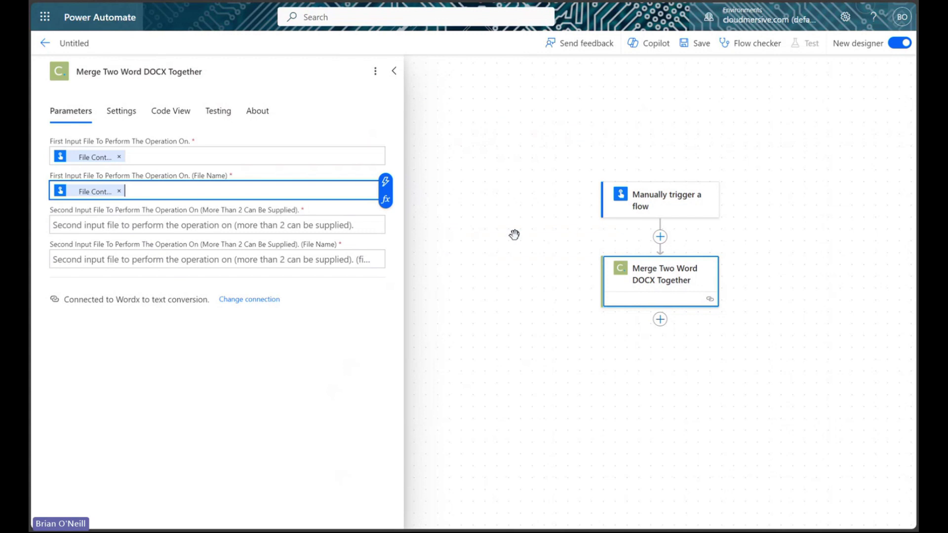
click(253, 221)
click(386, 215)
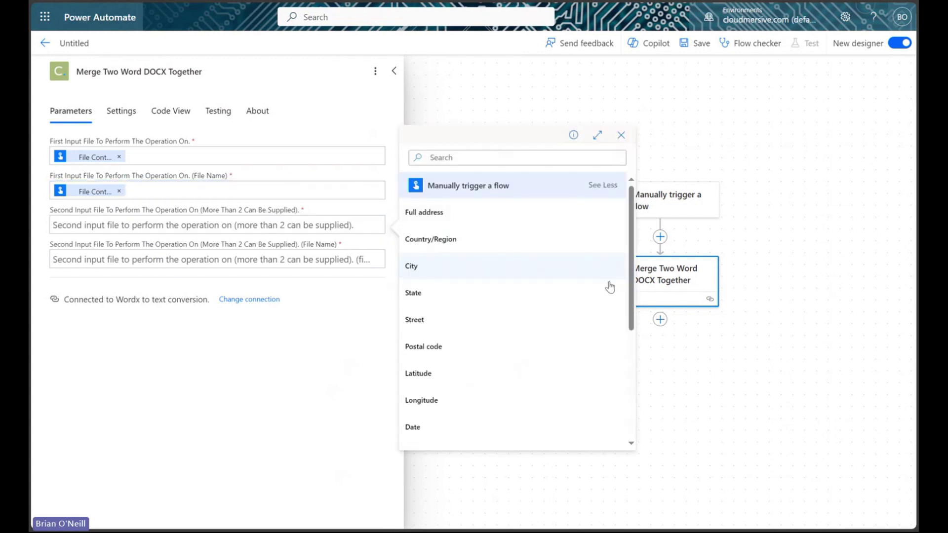
scroll(575, 312, down, 3)
click(533, 303)
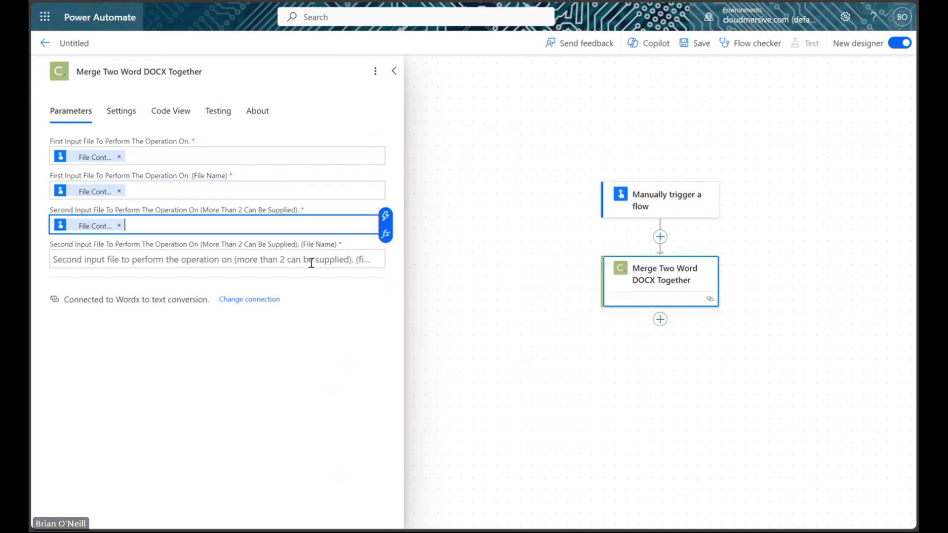
click(256, 255)
click(386, 250)
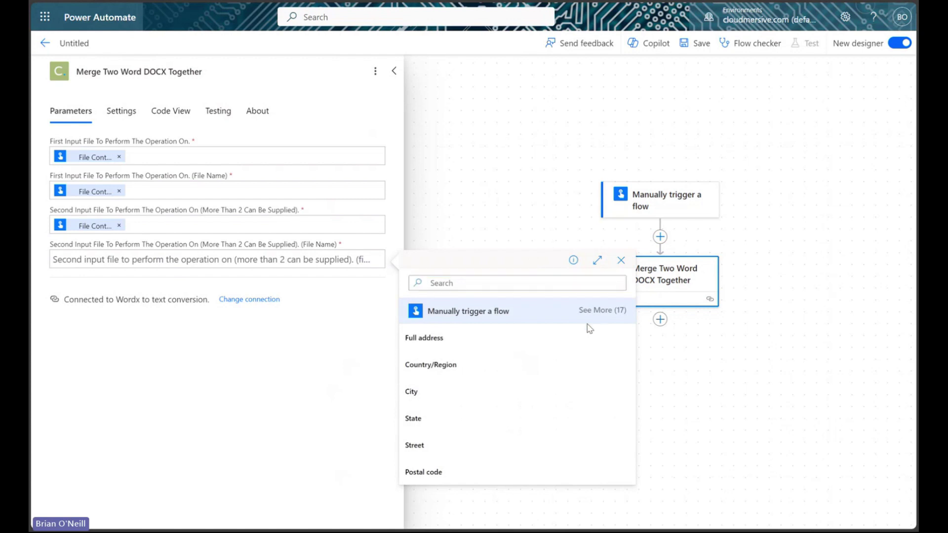
click(592, 311)
scroll(568, 341, down, 5)
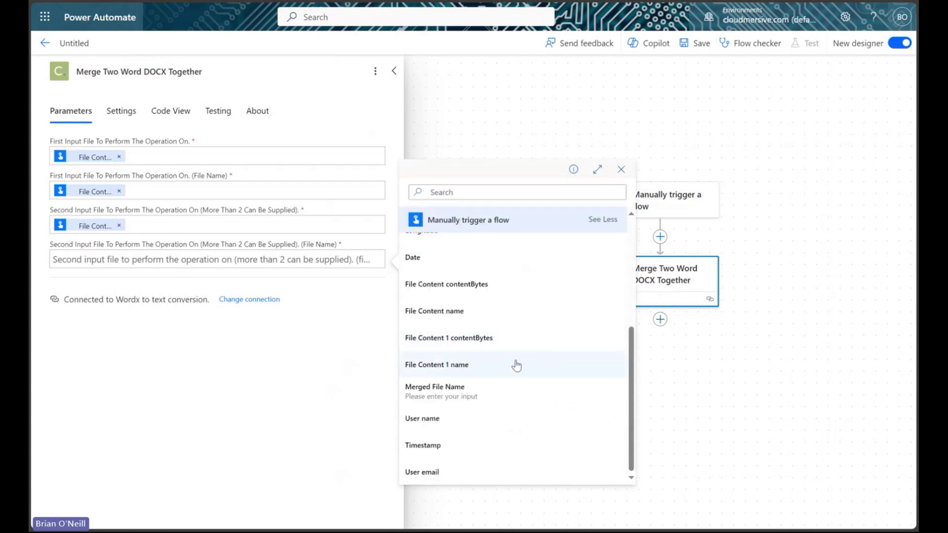
click(511, 367)
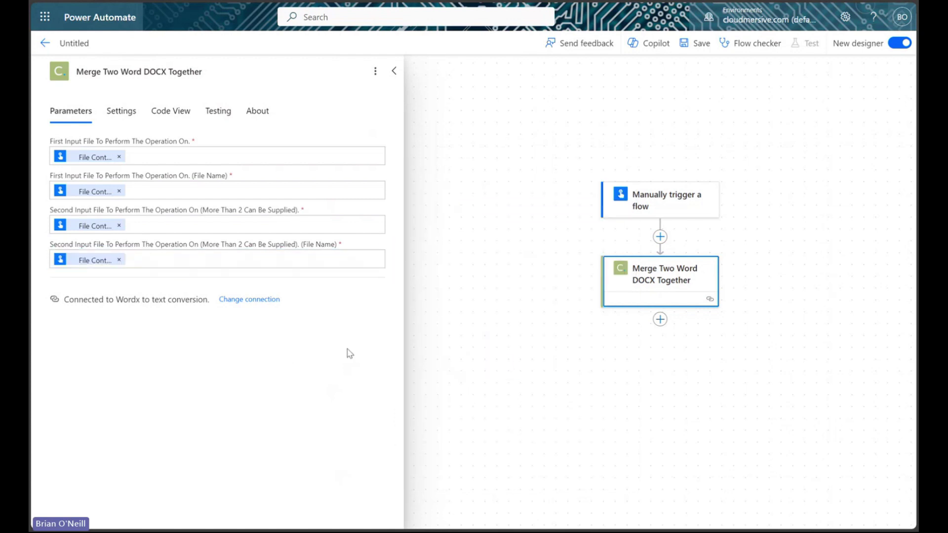
Add Cloudmersive's 'Convert Word DOCX Document to PDF' action after the merge step
click(394, 72)
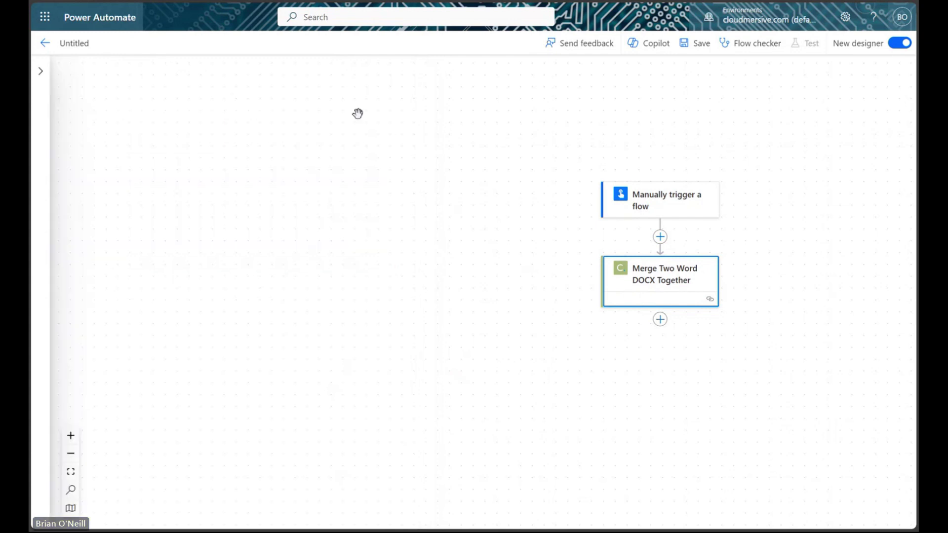
drag(493, 245, 271, 186)
drag(497, 269, 536, 283)
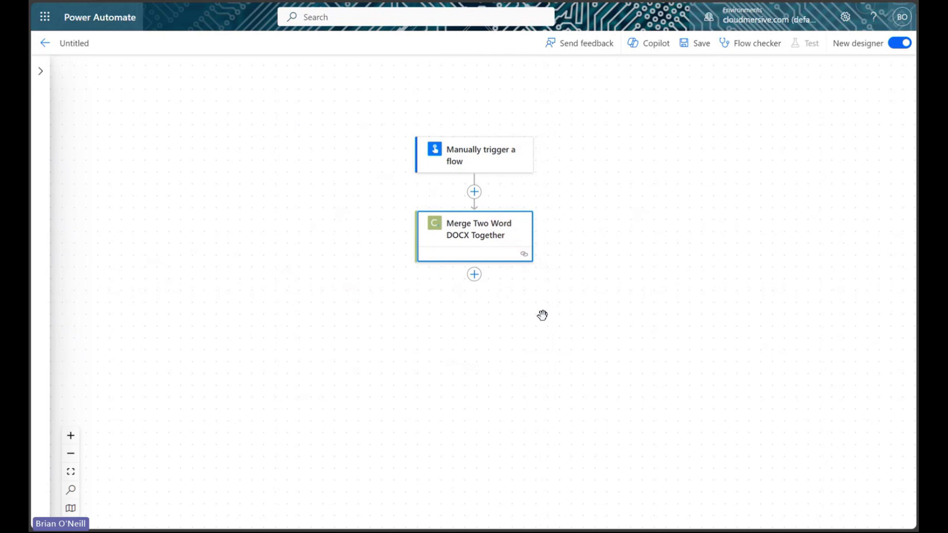
click(476, 276)
click(528, 262)
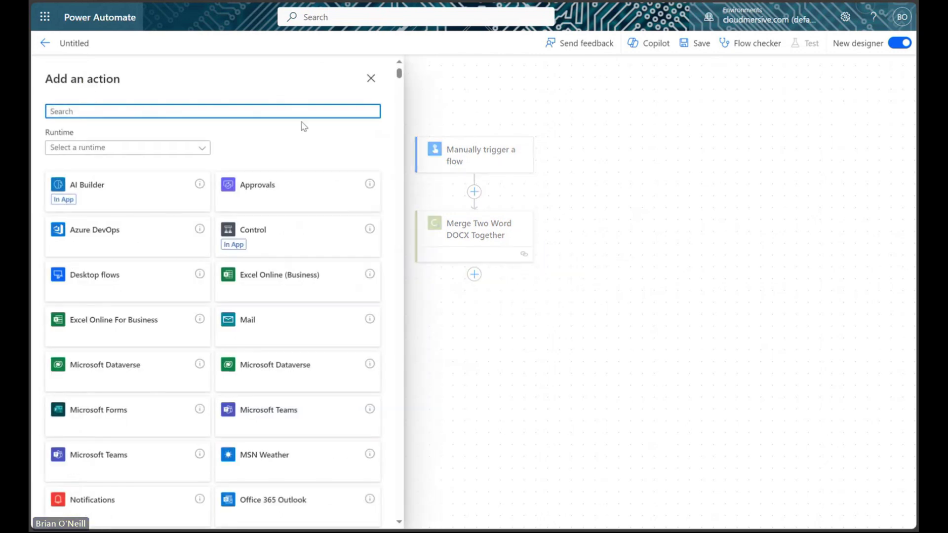
text(cloudmersive)
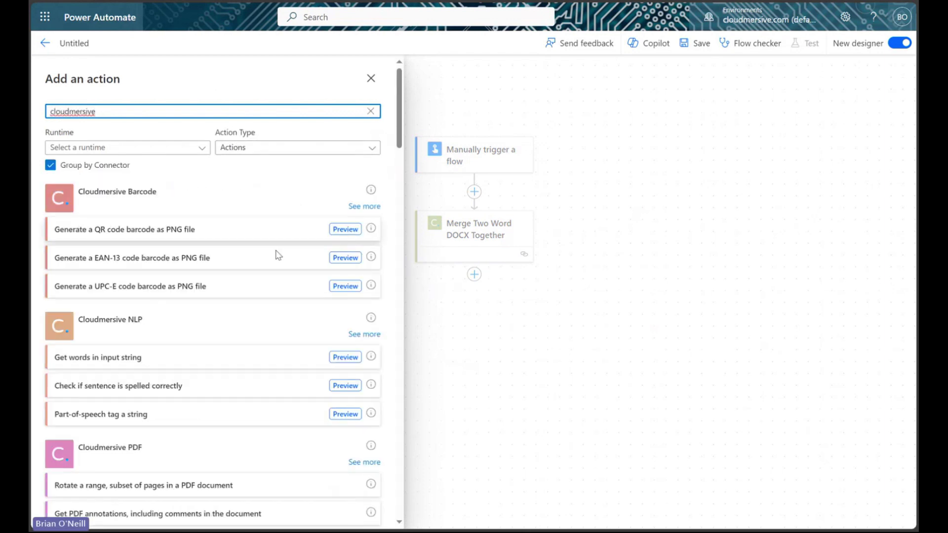
scroll(275, 260, down, 5)
scroll(275, 262, down, 6)
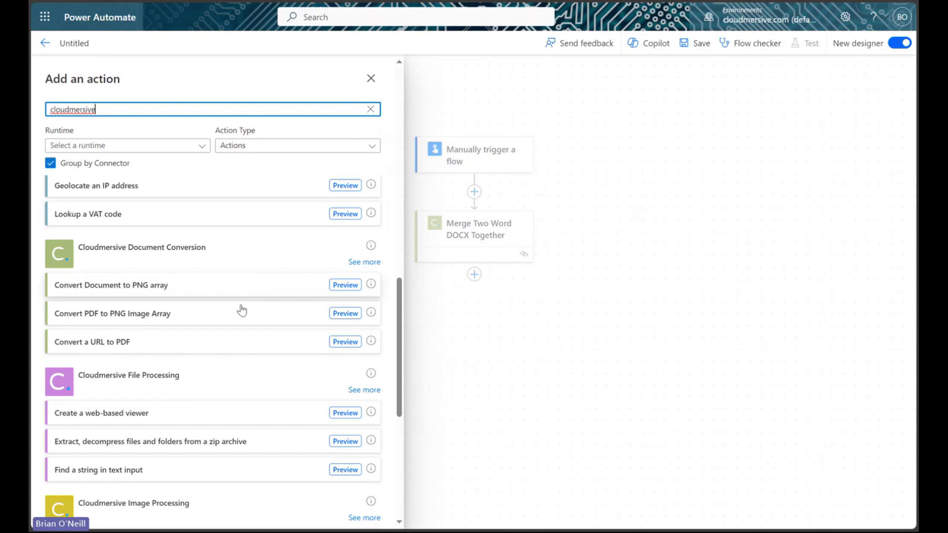
click(365, 262)
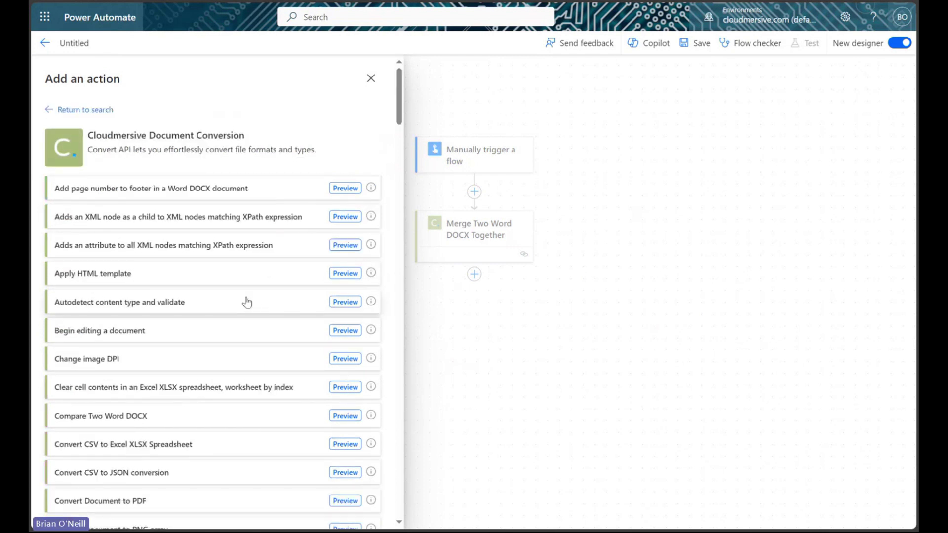
scroll(240, 311, down, 7)
scroll(242, 311, down, 10)
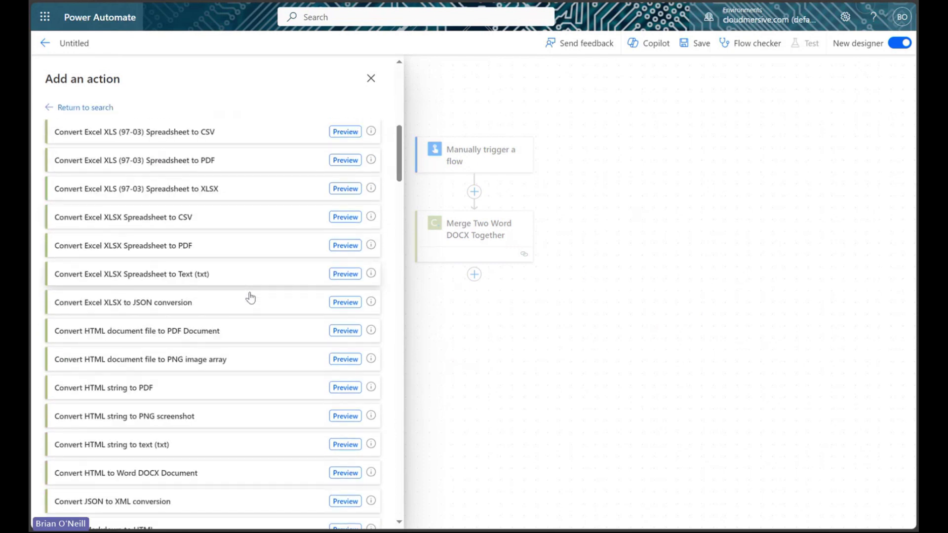
scroll(242, 297, down, 5)
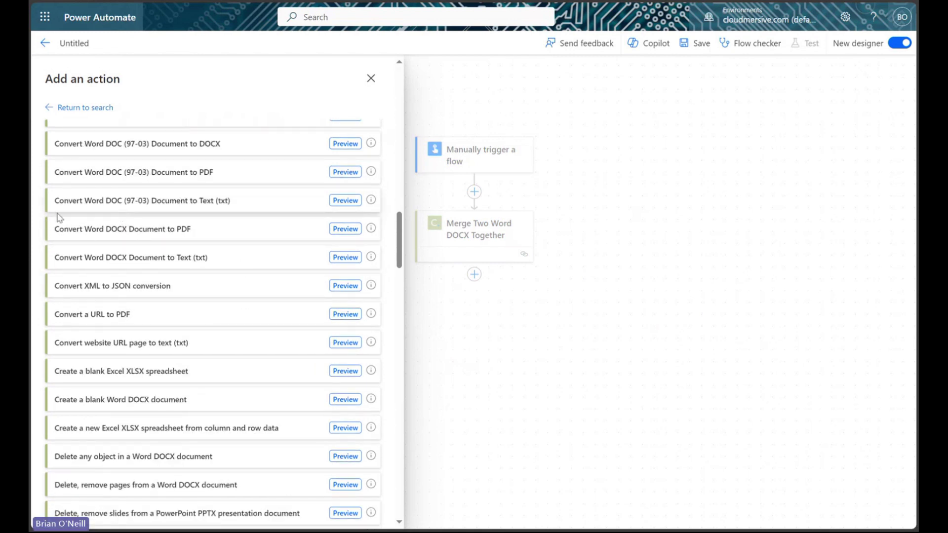
click(176, 231)
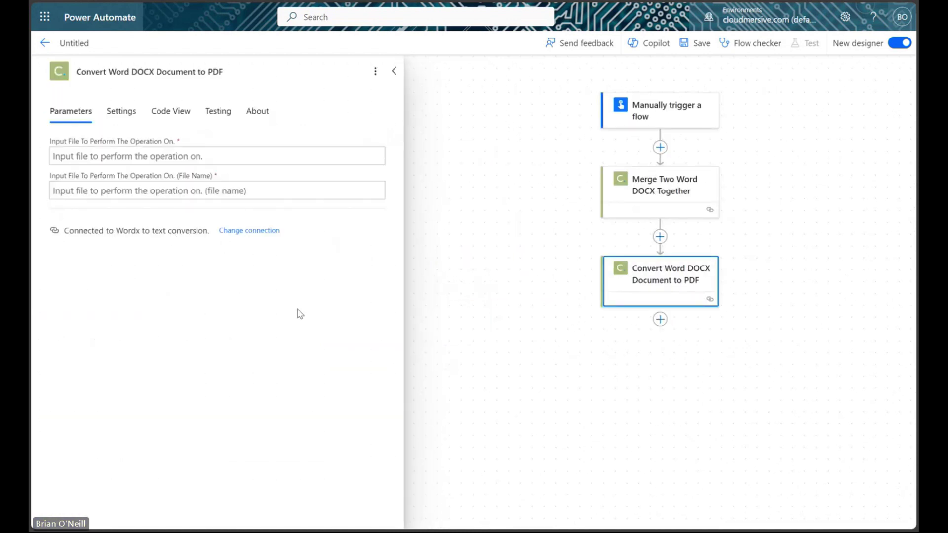
Set the conversion's input file to the merge OutputContent and its file name to file.docx
click(219, 149)
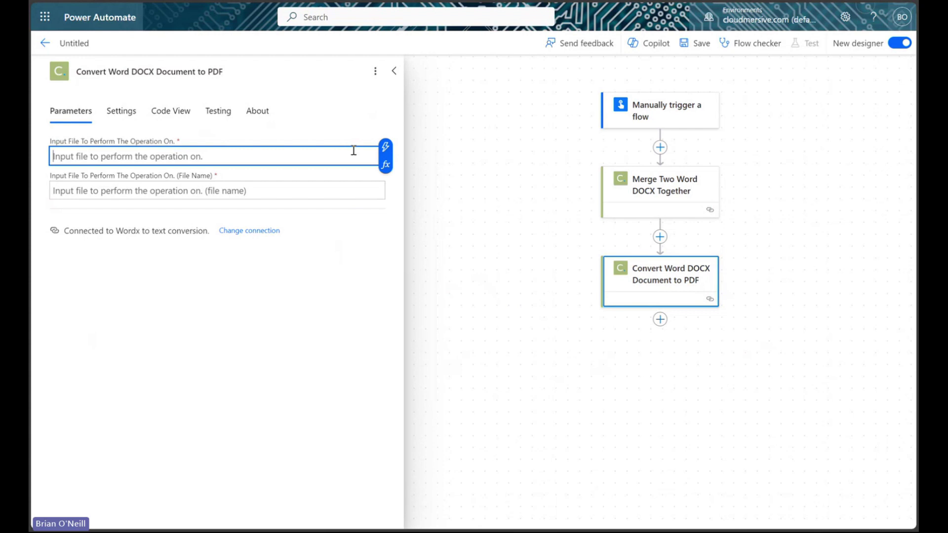
click(385, 161)
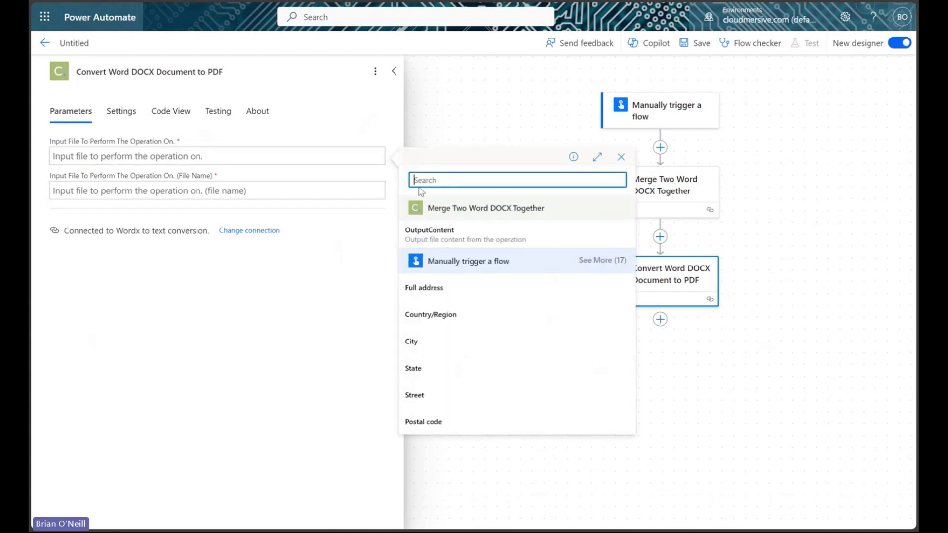
click(471, 236)
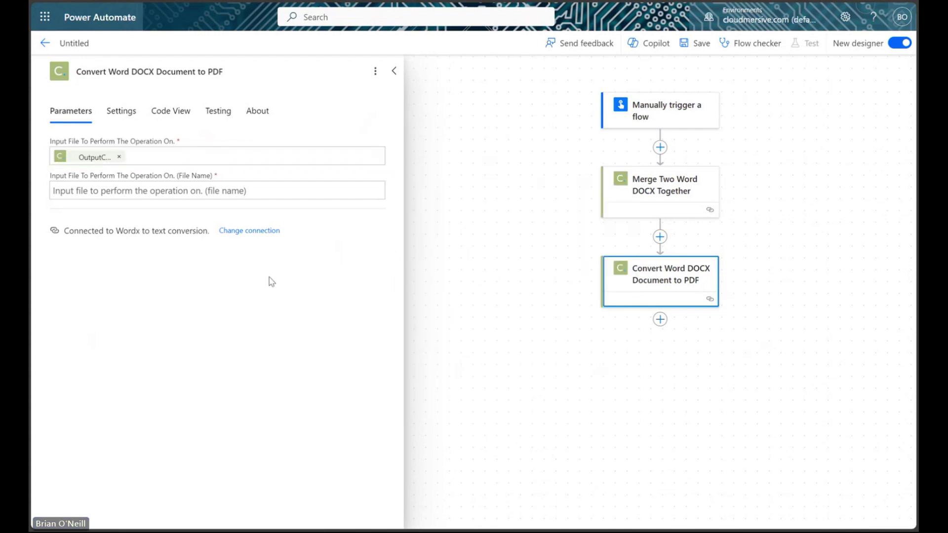
click(219, 190)
text(file.docx)
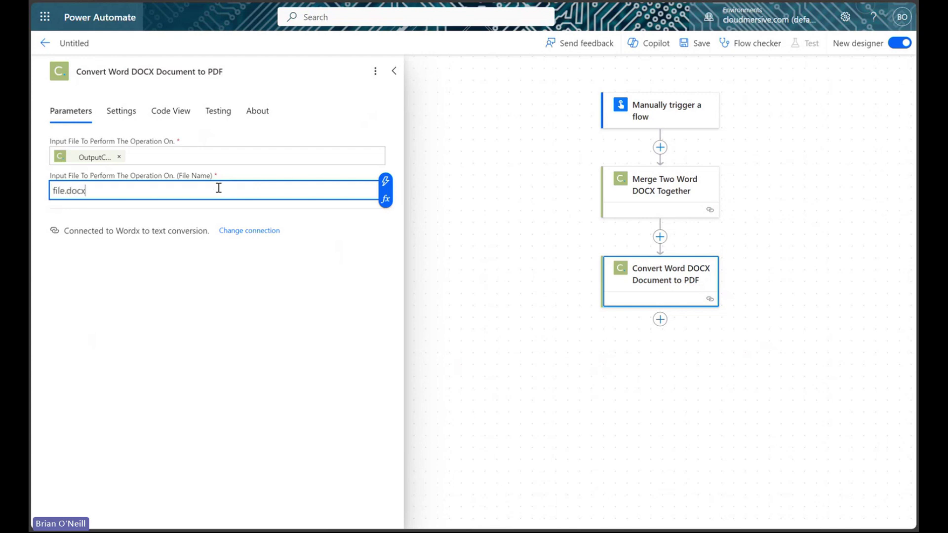
click(217, 306)
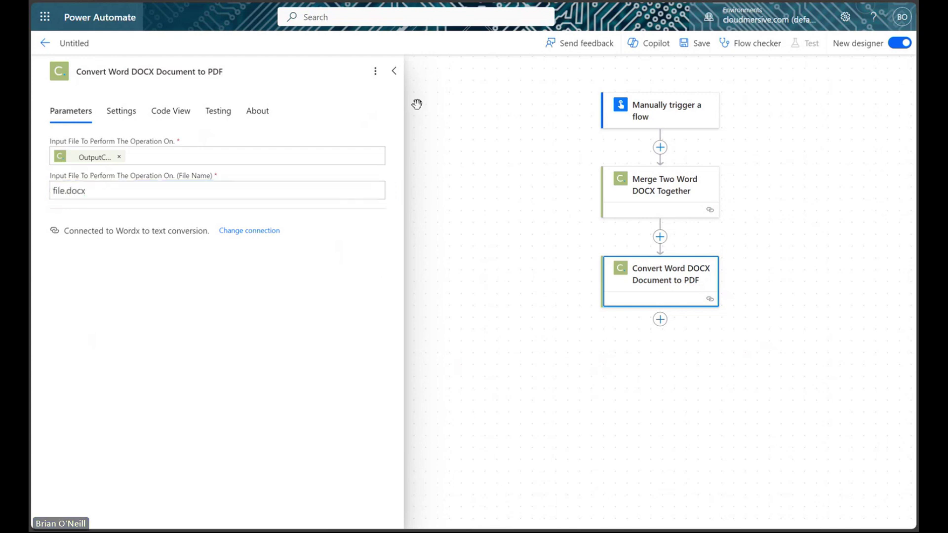
click(395, 73)
Add a OneDrive for Business 'Create file' action after the PDF conversion
drag(463, 156, 286, 167)
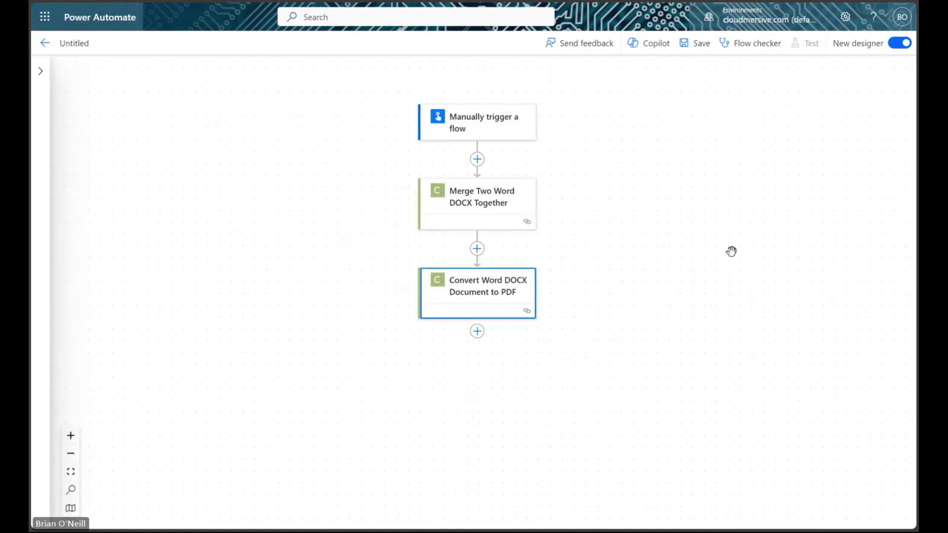
click(681, 296)
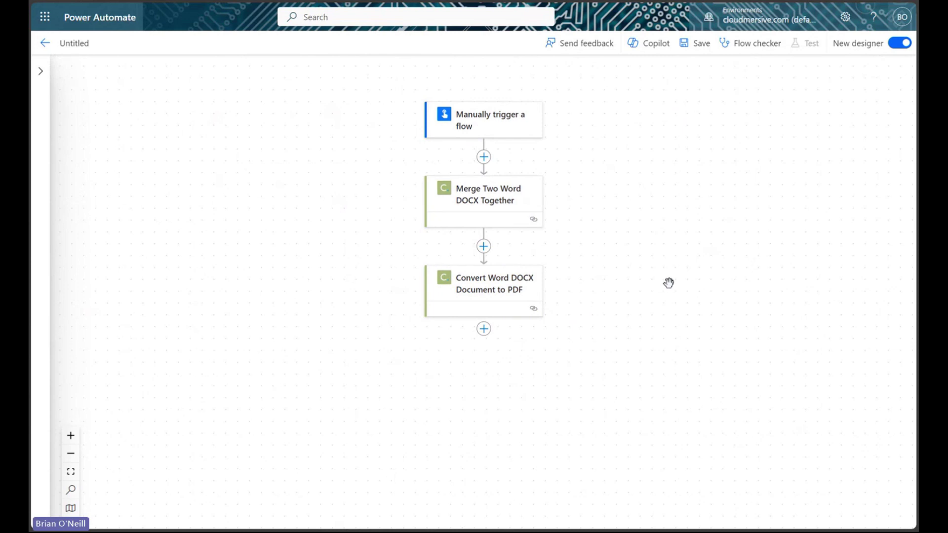
click(484, 330)
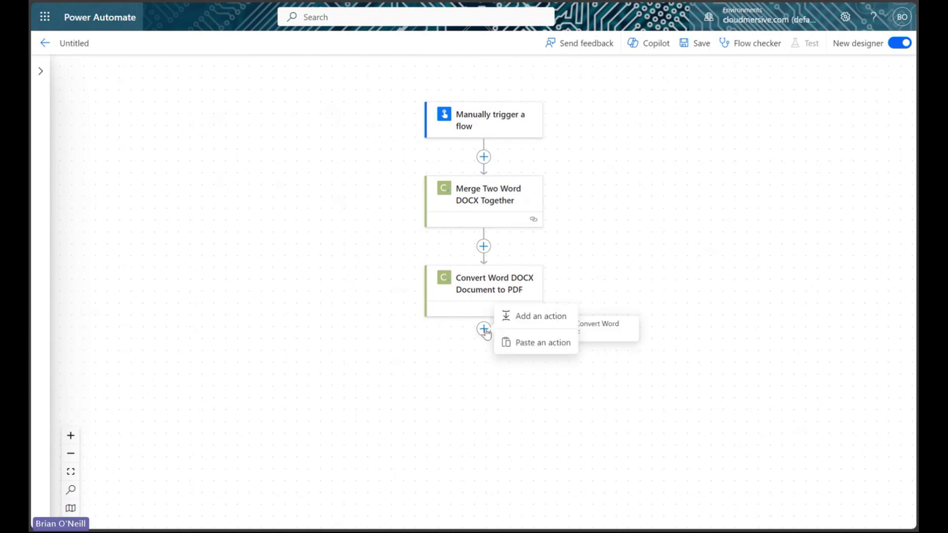
click(549, 326)
click(256, 111)
text(crea)
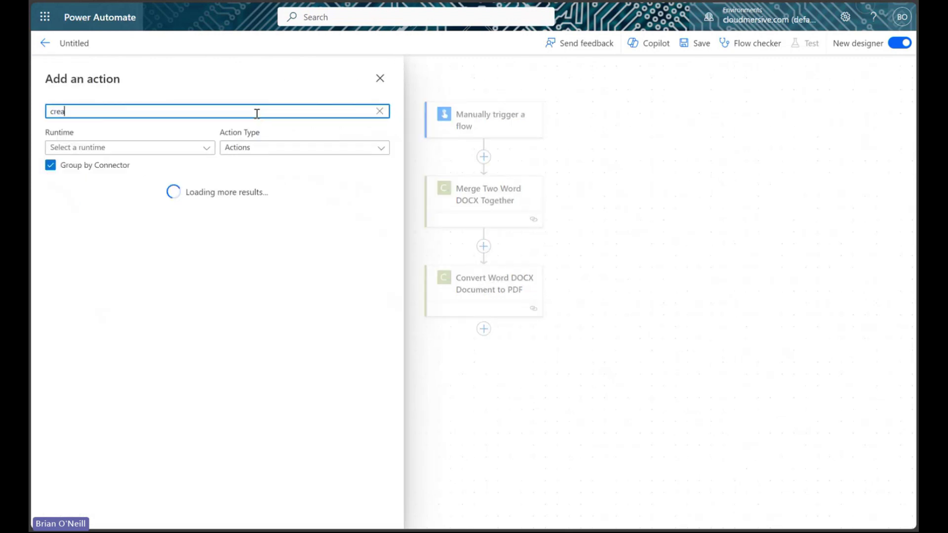
text(te file)
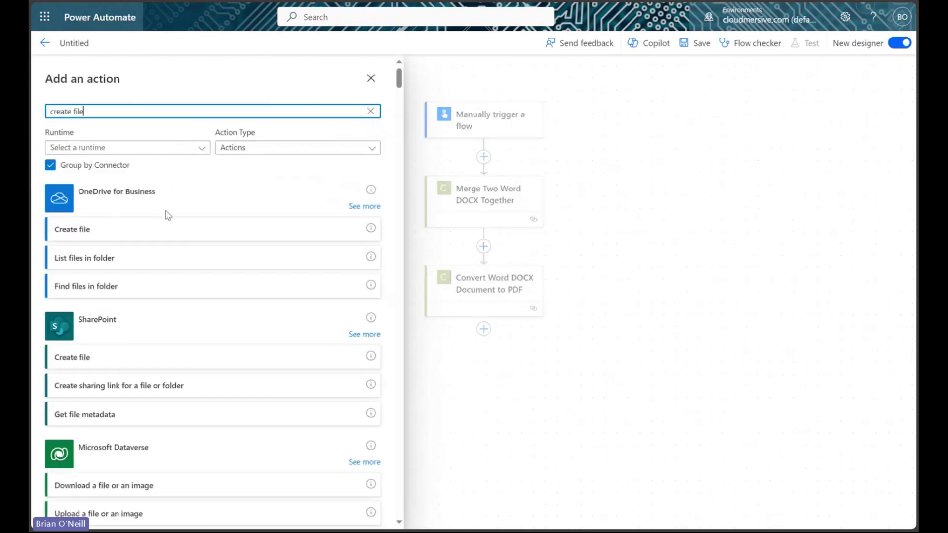
click(166, 239)
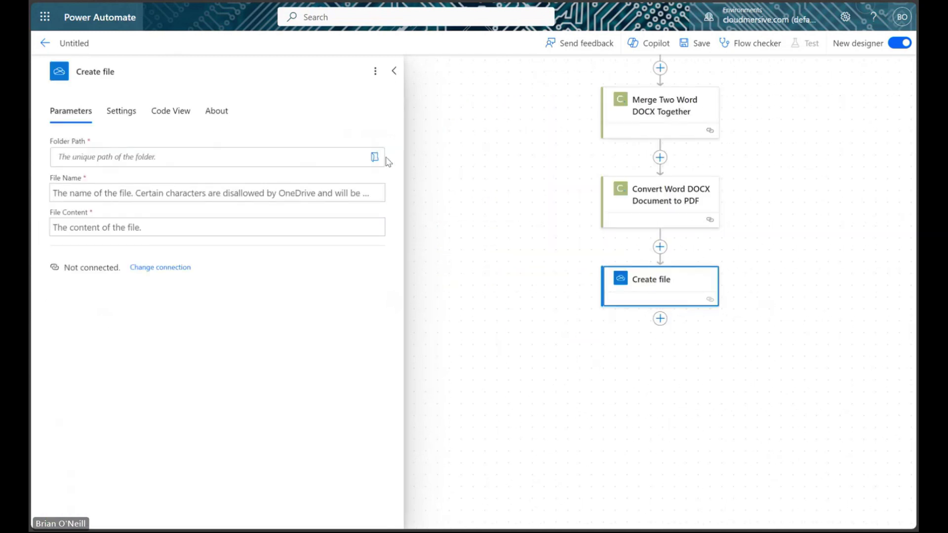
Set the Create file folder path to /Sample Files via the folder browser
click(375, 157)
click(589, 187)
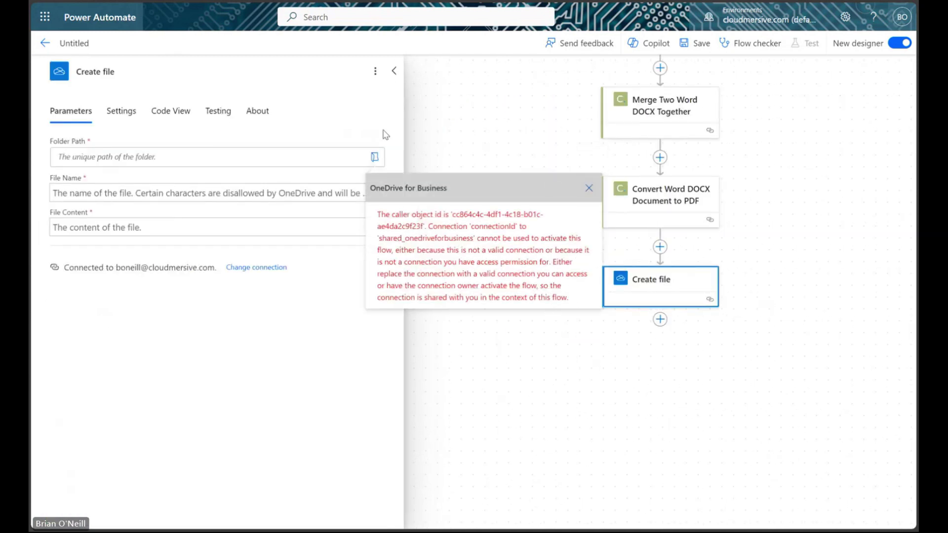
click(374, 158)
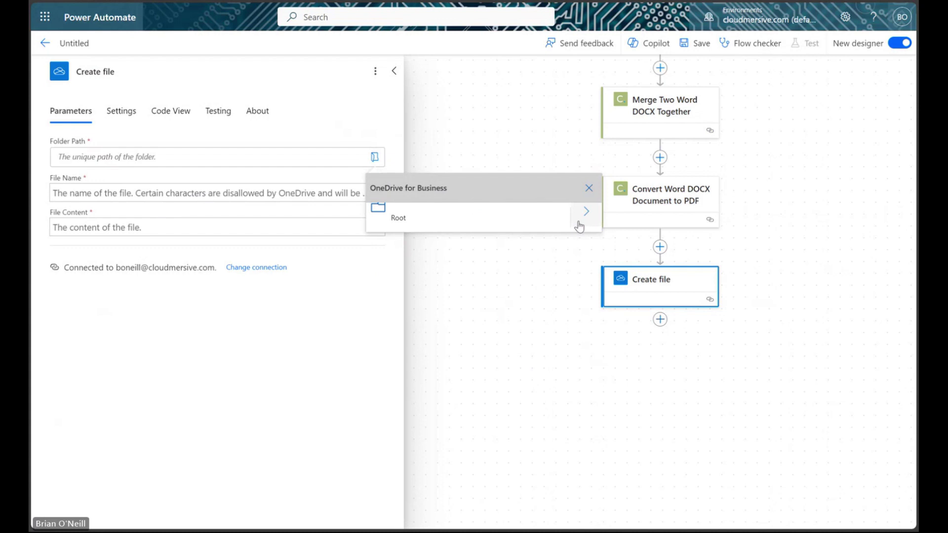
click(586, 211)
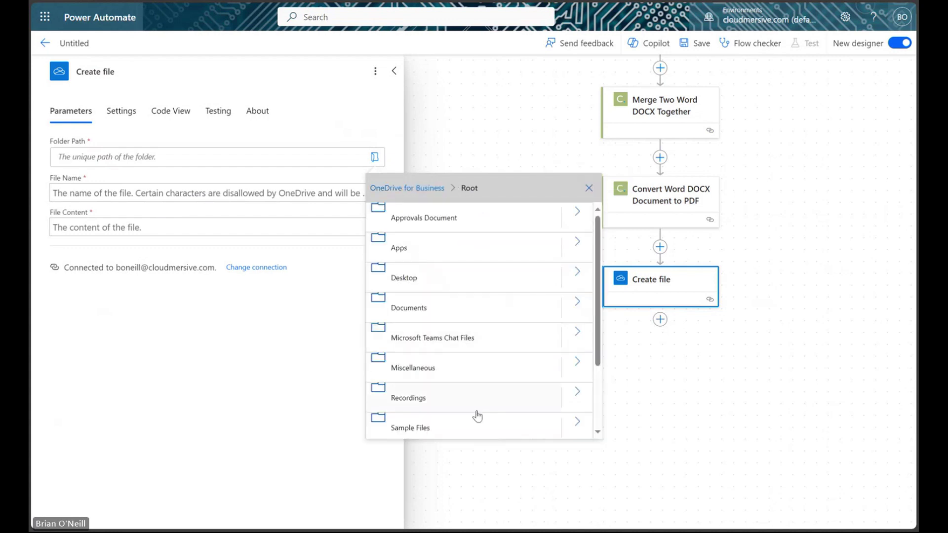
click(475, 425)
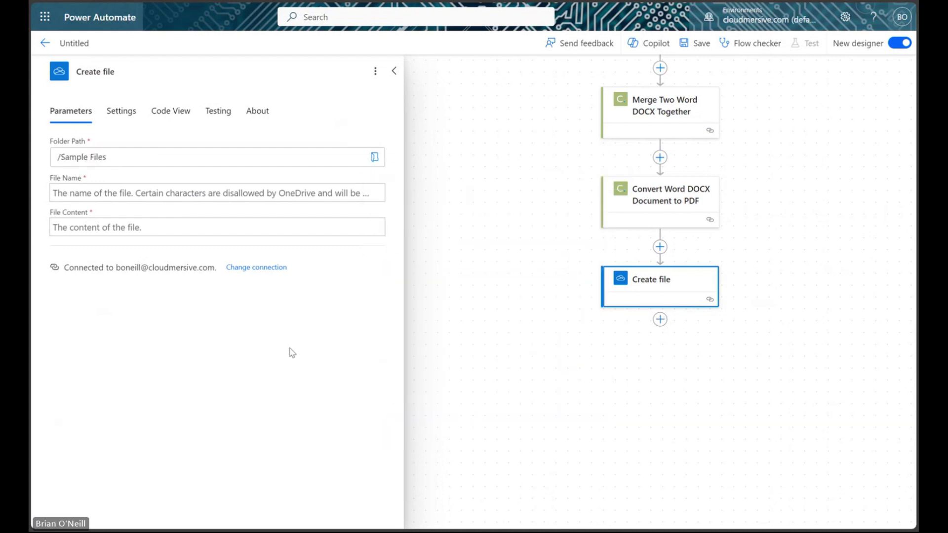
Set the file name to the trigger's Merged File Name followed by .pdf
click(180, 193)
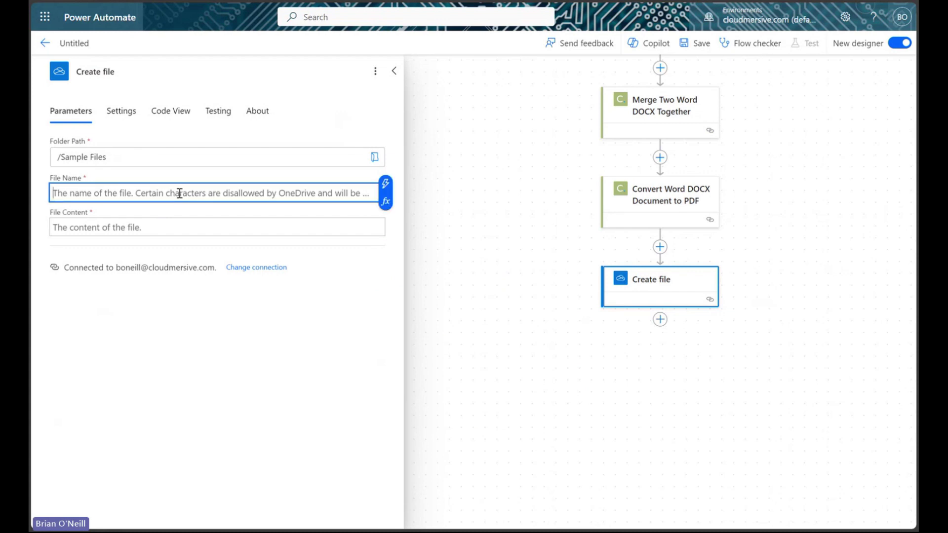
click(385, 184)
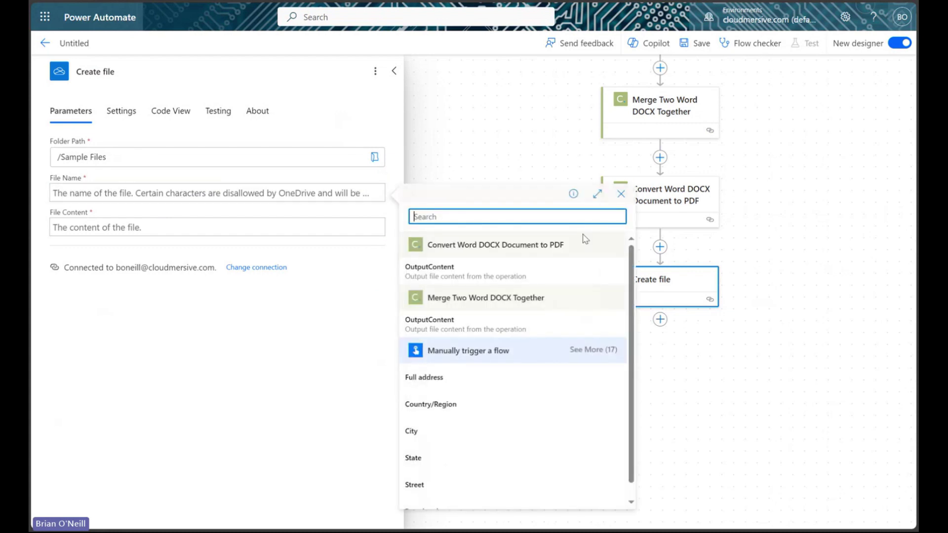
click(590, 351)
scroll(568, 381, down, 5)
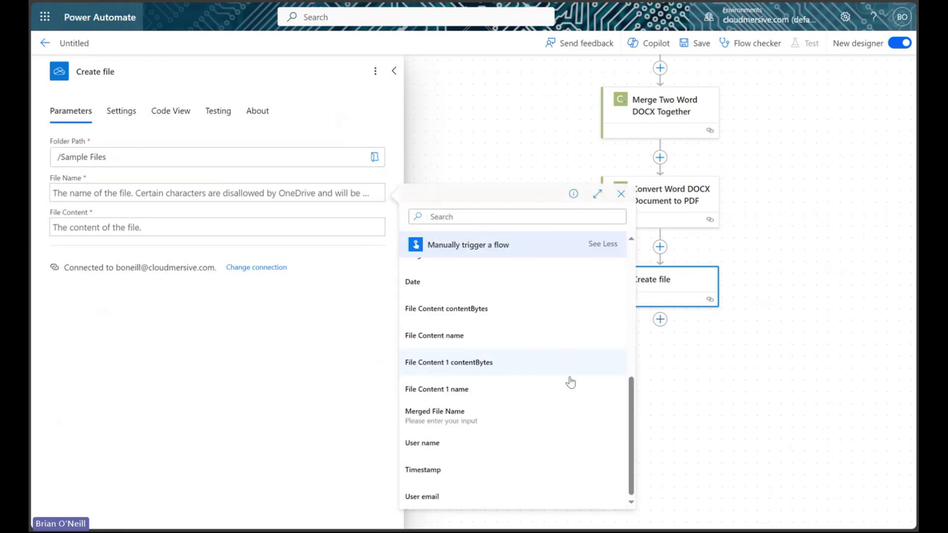
click(529, 419)
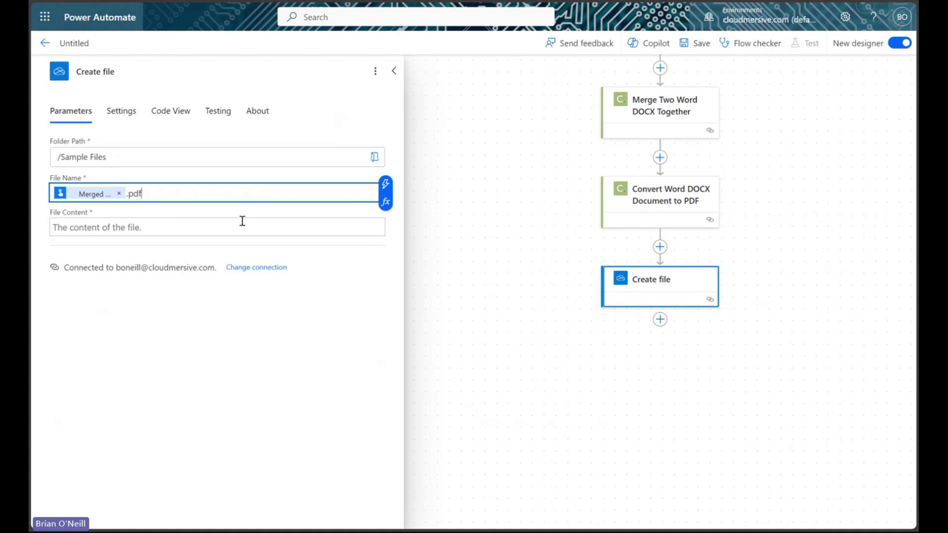
drag(161, 193, 129, 194)
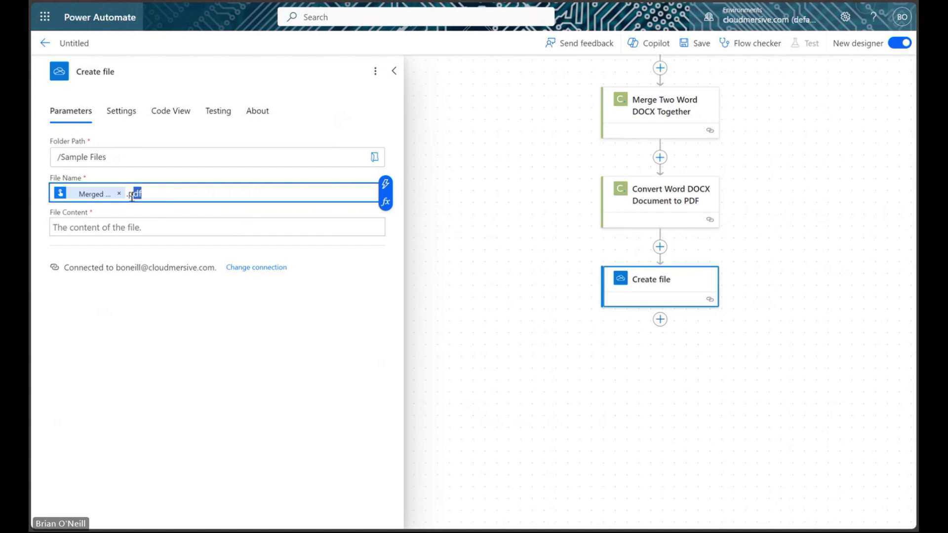
click(176, 198)
Use the PDF conversion's OutputContent as the file content
click(200, 234)
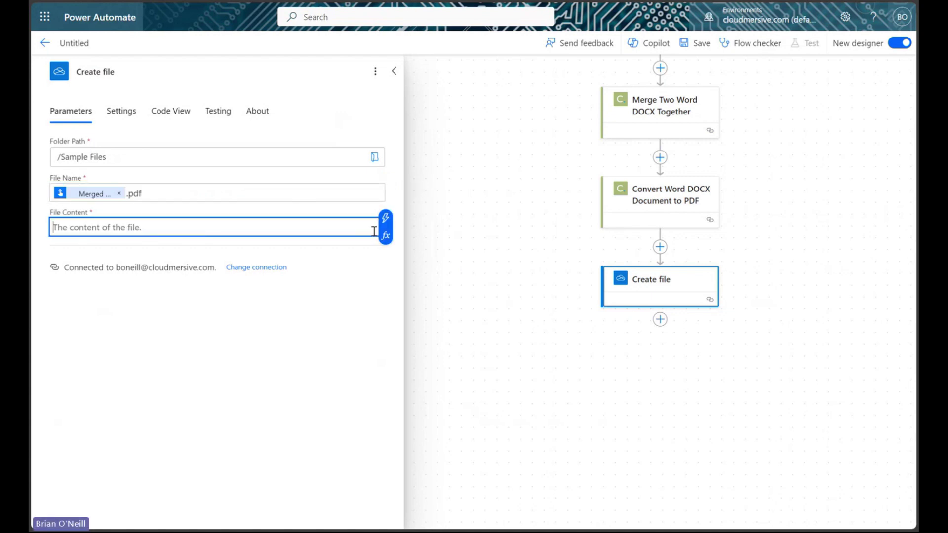
click(386, 218)
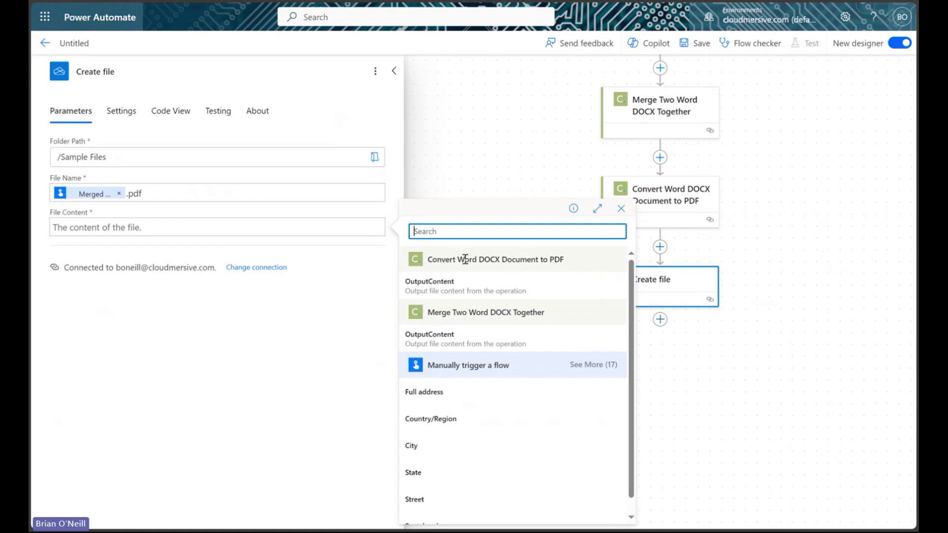
click(508, 287)
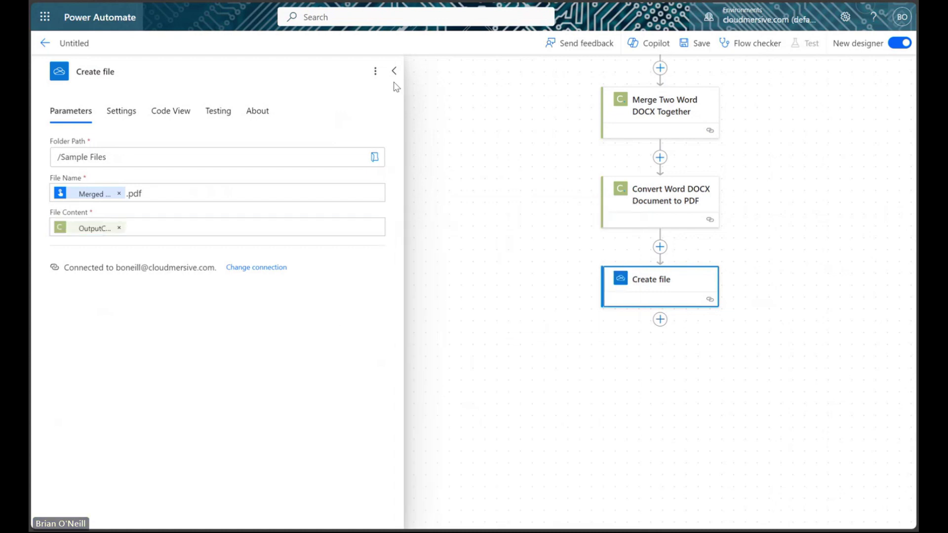
click(395, 72)
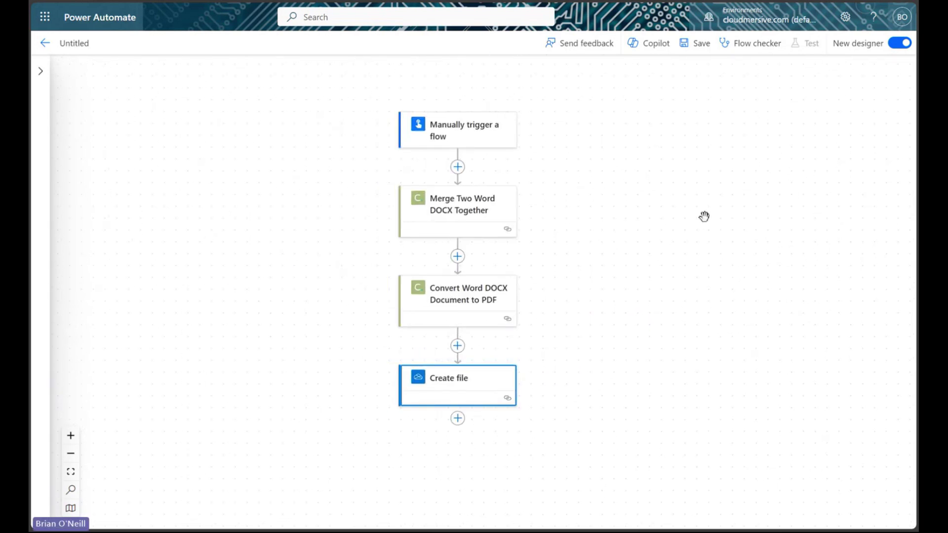
Save the flow and start a manual test run
click(701, 45)
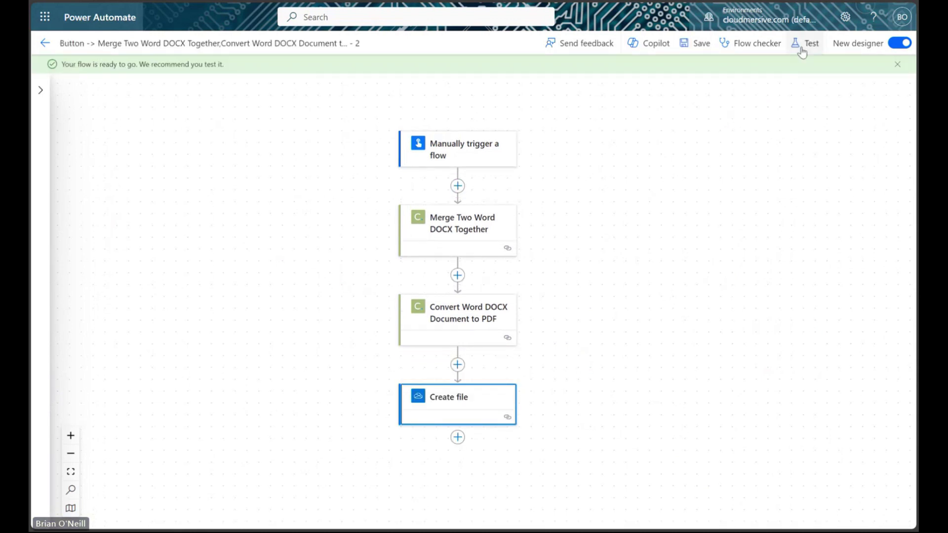
click(806, 43)
click(736, 89)
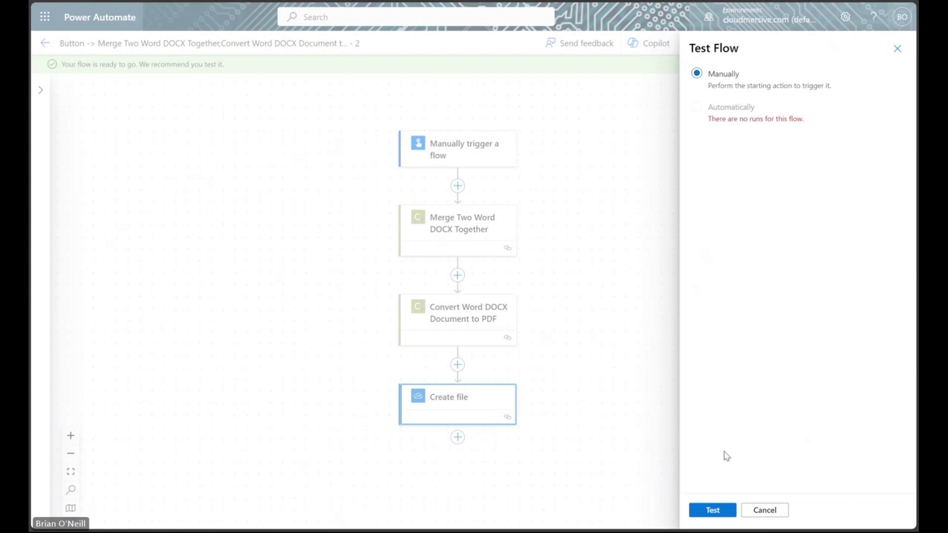
click(713, 511)
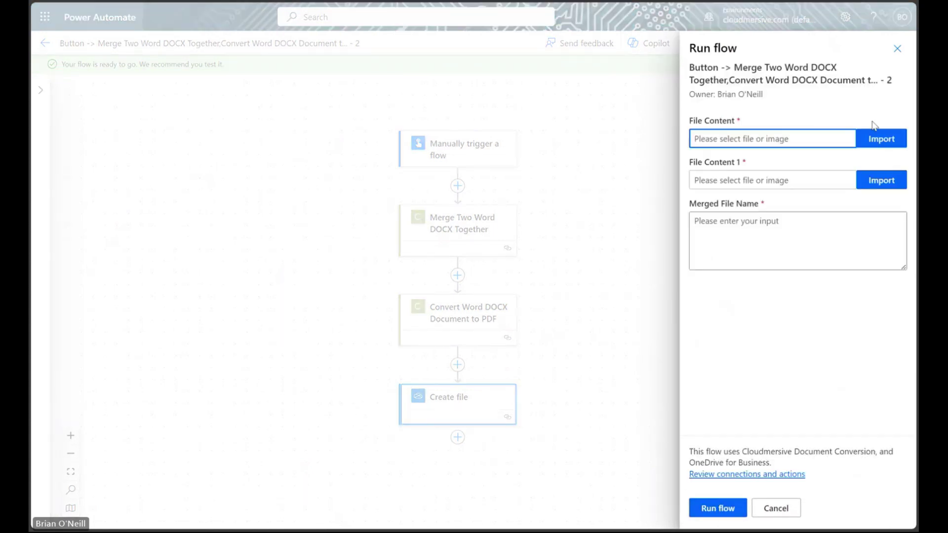
Run the test with Lorem Ipsum 1.docx, Lorem Ipsum 2.docx and the name 'merged file'
click(879, 139)
click(882, 180)
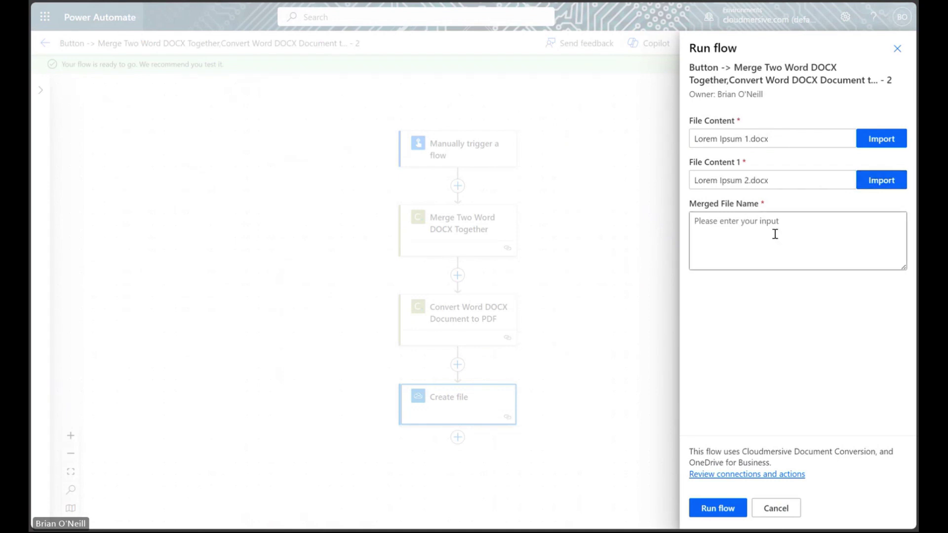
click(791, 236)
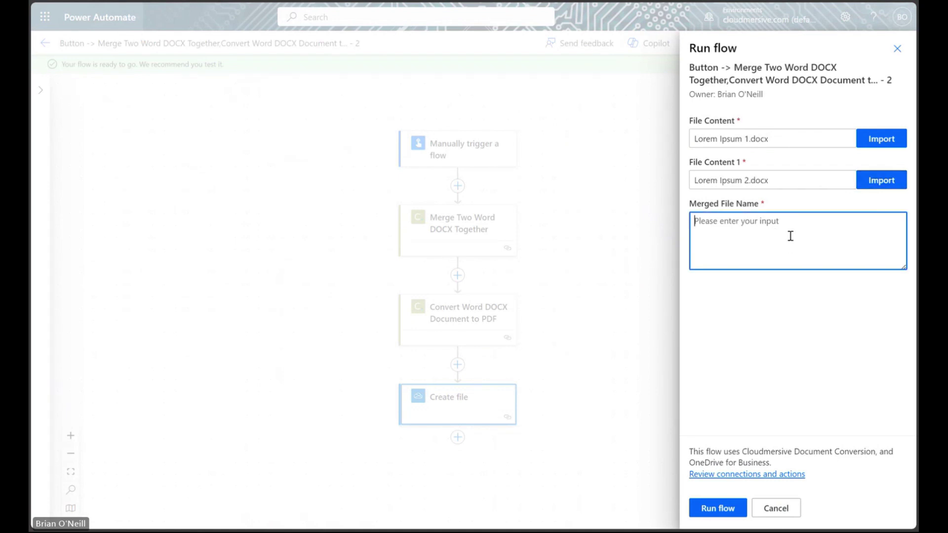
text(merged file)
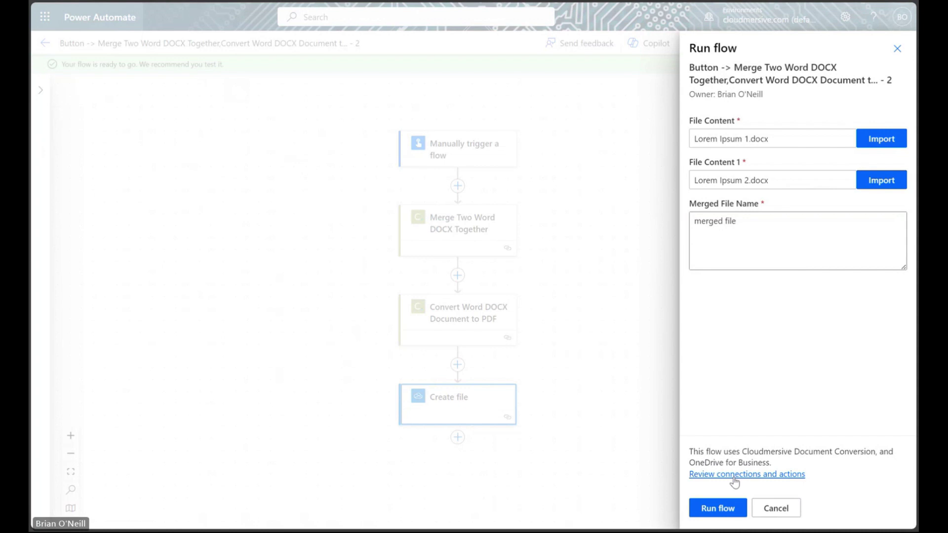
click(717, 509)
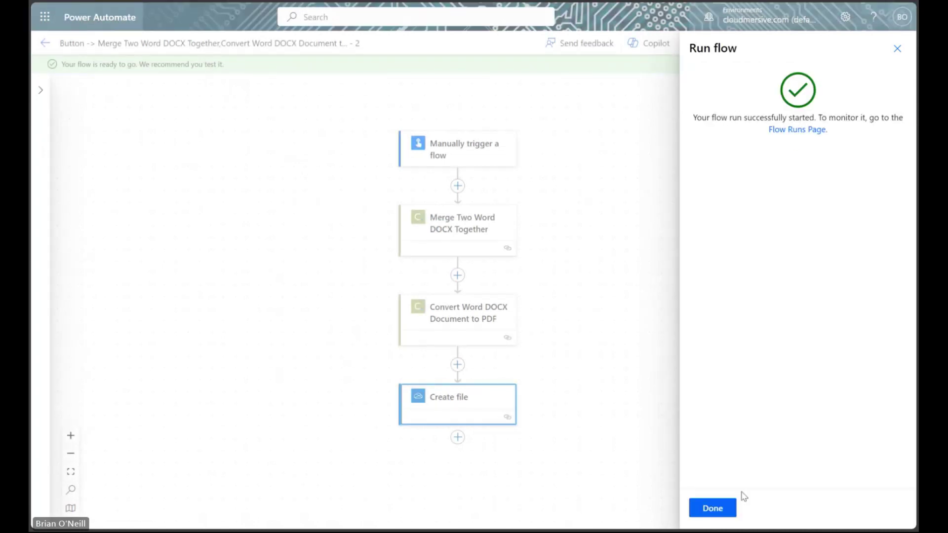
click(722, 509)
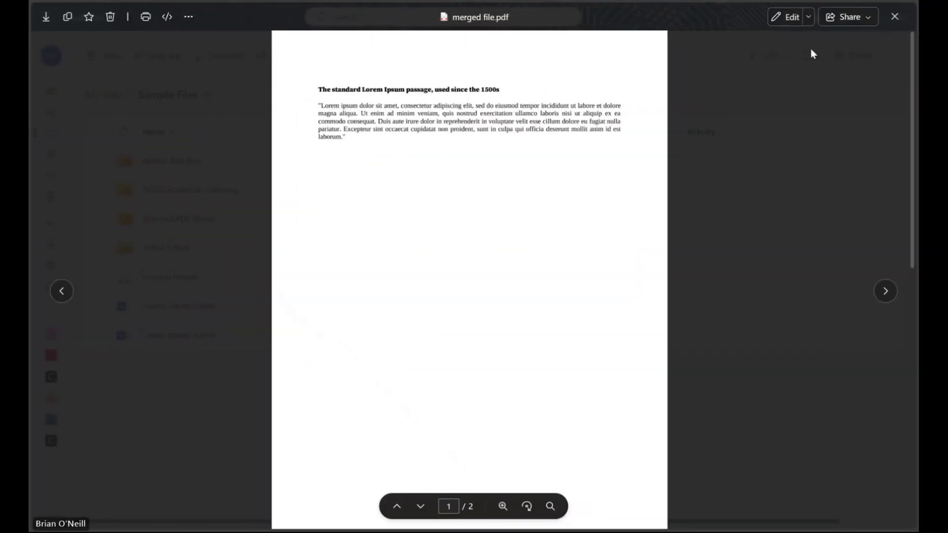
Scroll through both pages of merged file.pdf to check the combined Lorem Ipsum text
scroll(605, 198, down, 10)
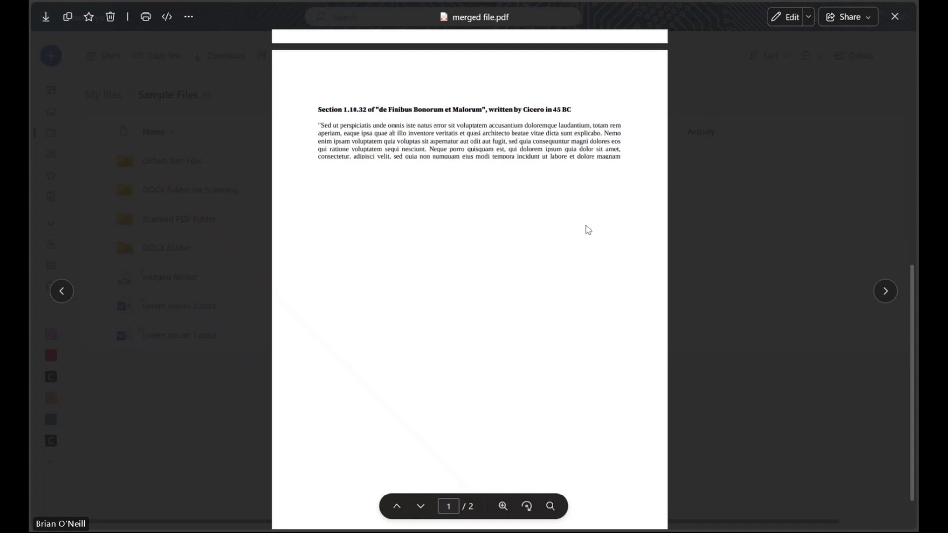
scroll(577, 262, up, 10)
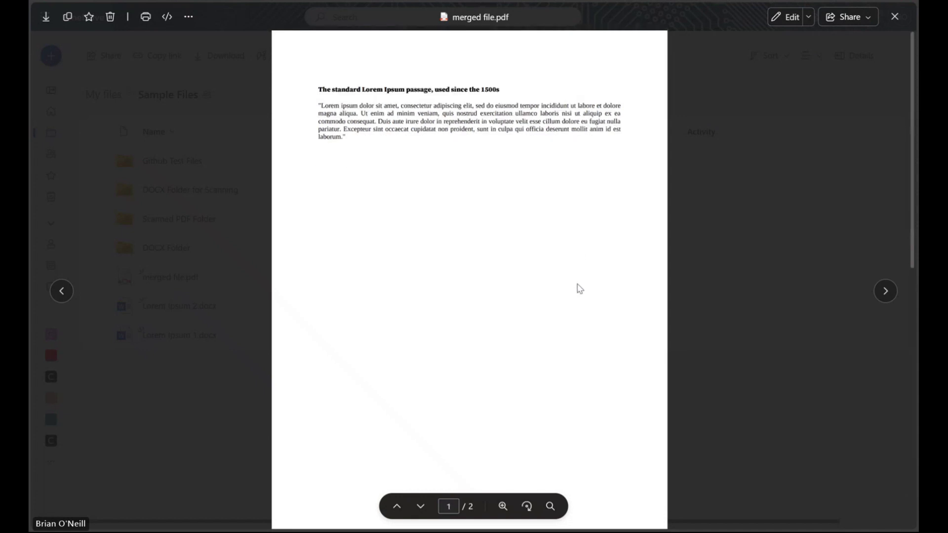